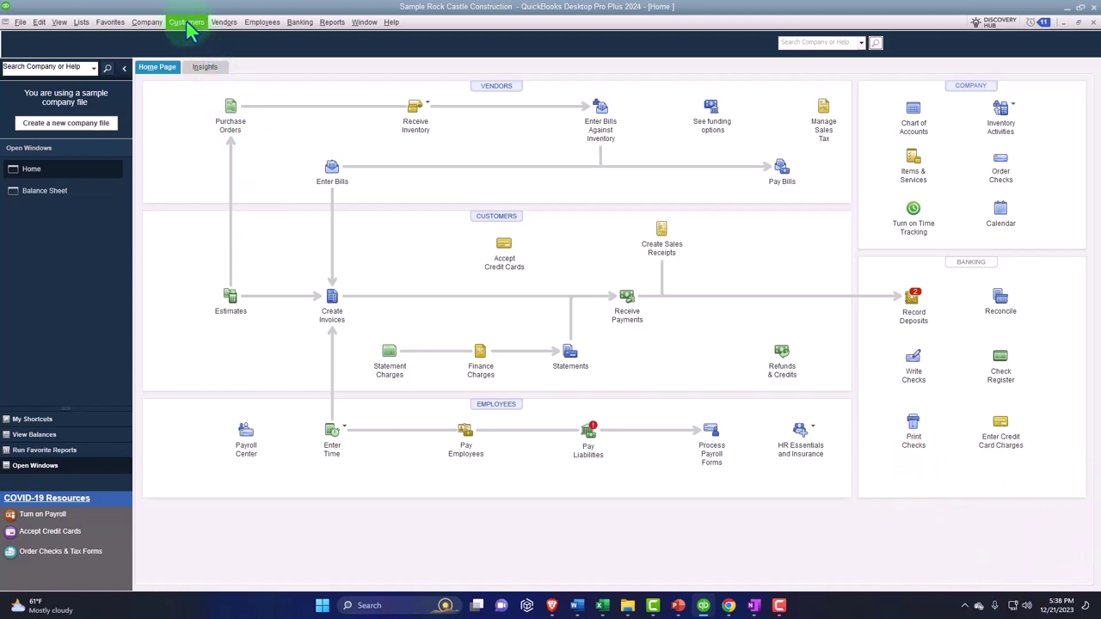
In QuickBooks Desktop, open the Customer Center, the Vendor Center, then the Employee Center.
click(188, 26)
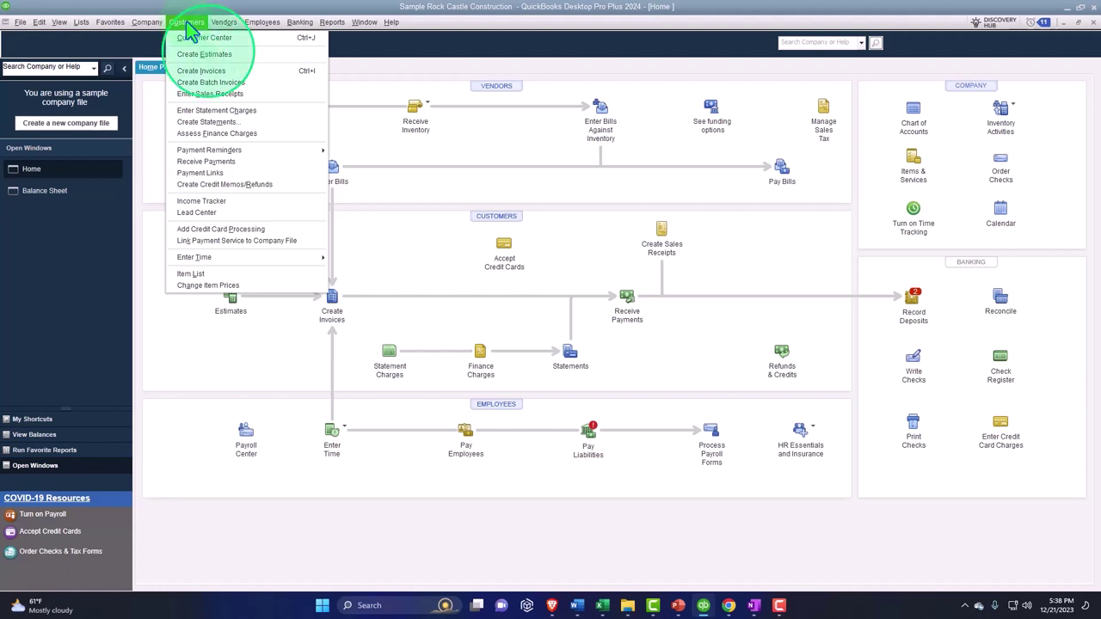
click(199, 38)
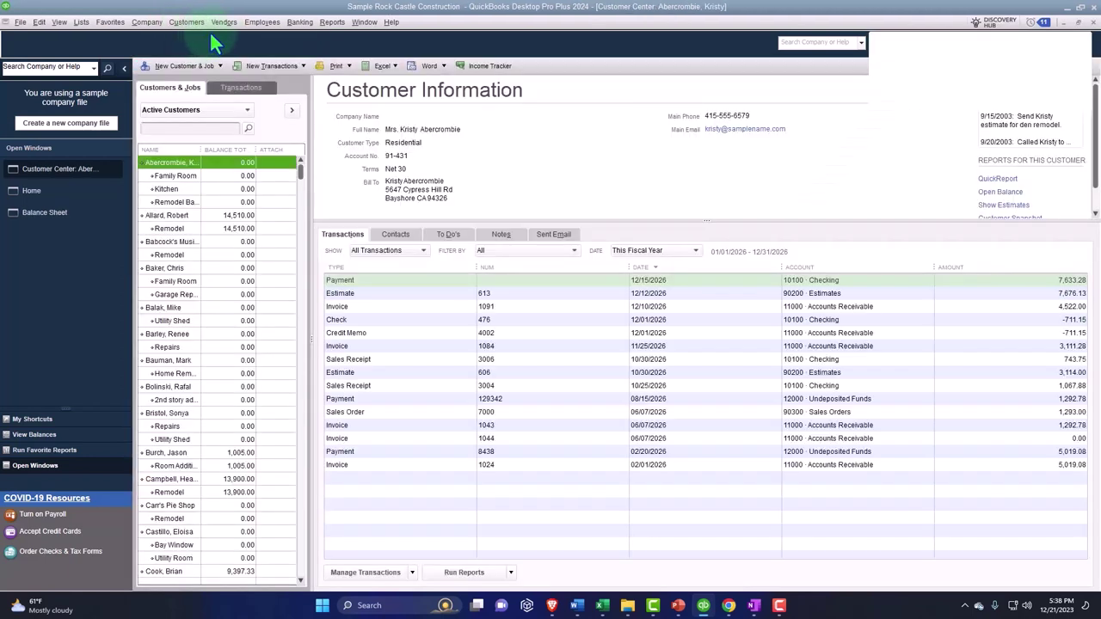
click(222, 24)
click(226, 35)
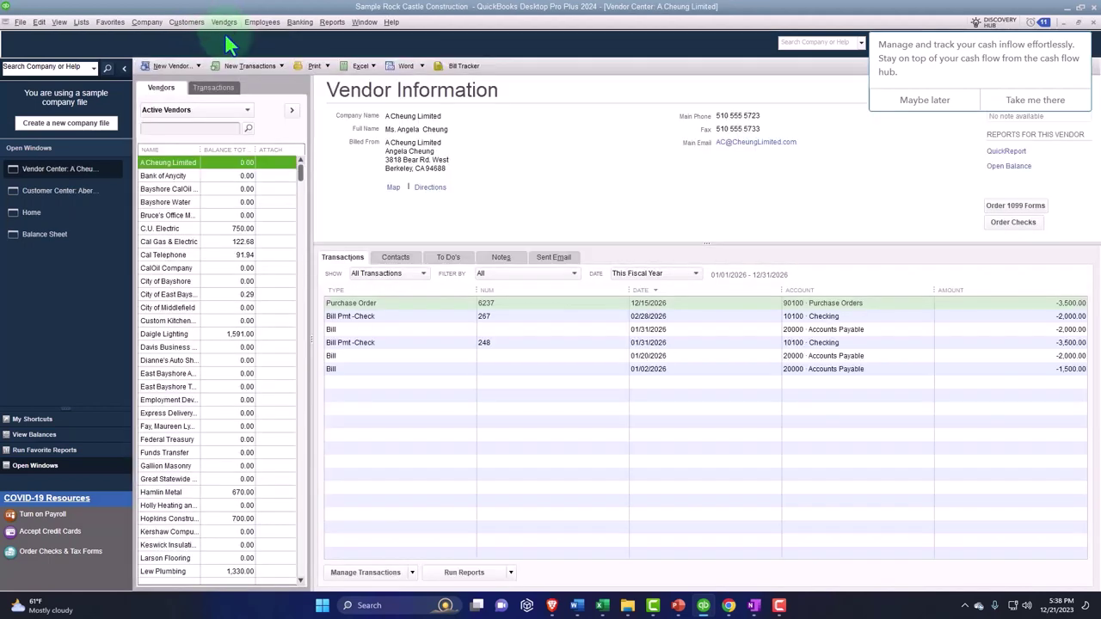
click(224, 23)
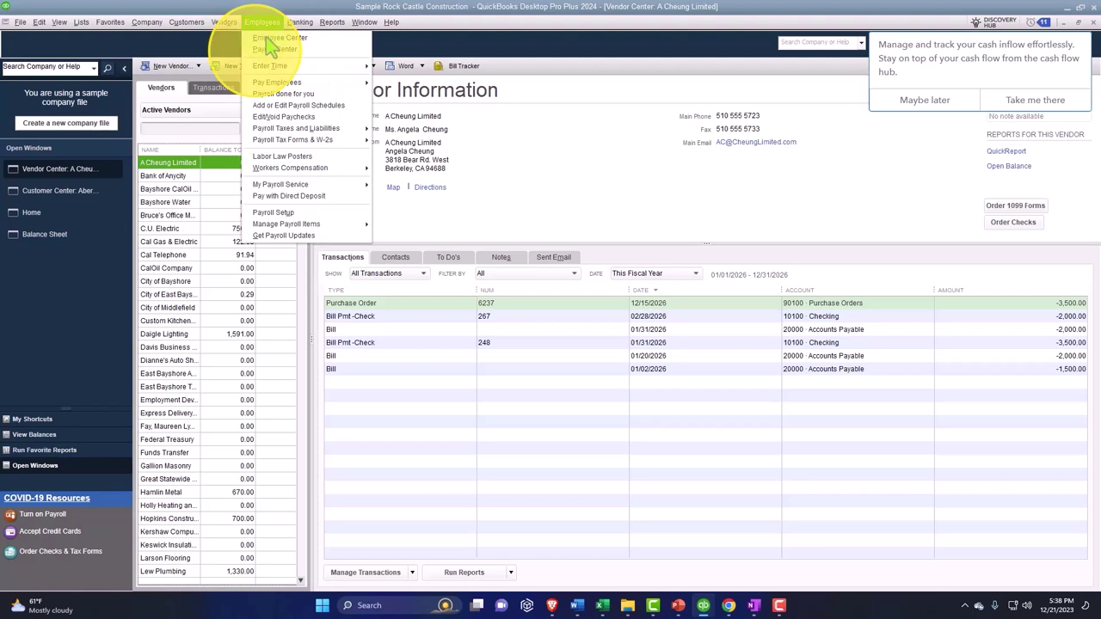
click(262, 47)
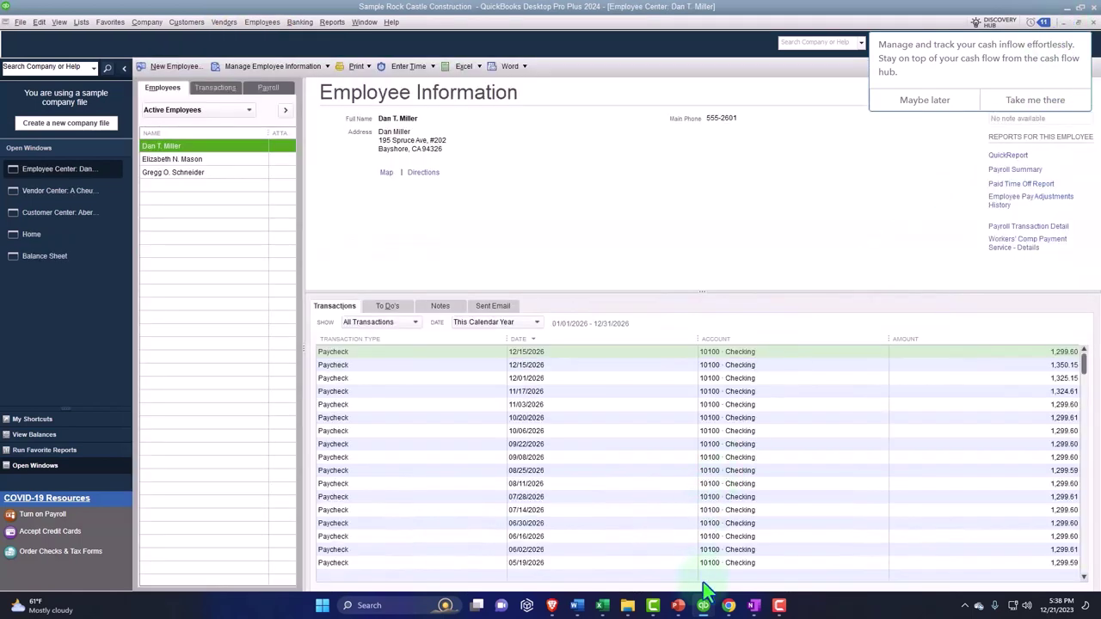
Switch to QuickBooks Online in the browser and look over the left navigation.
click(703, 600)
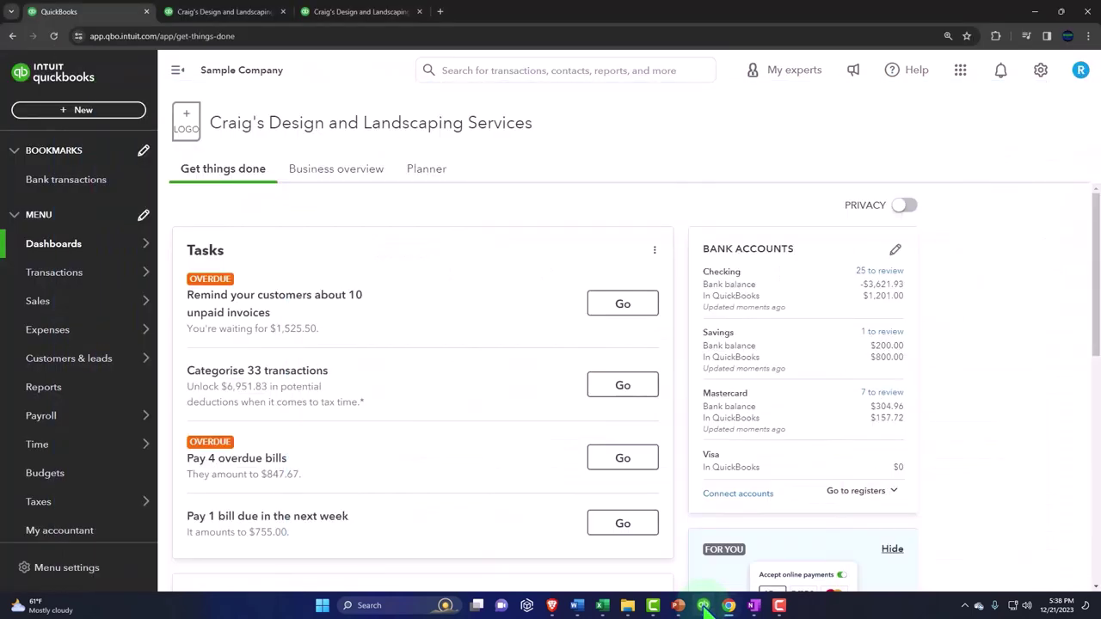
scroll(43, 353, down, 3)
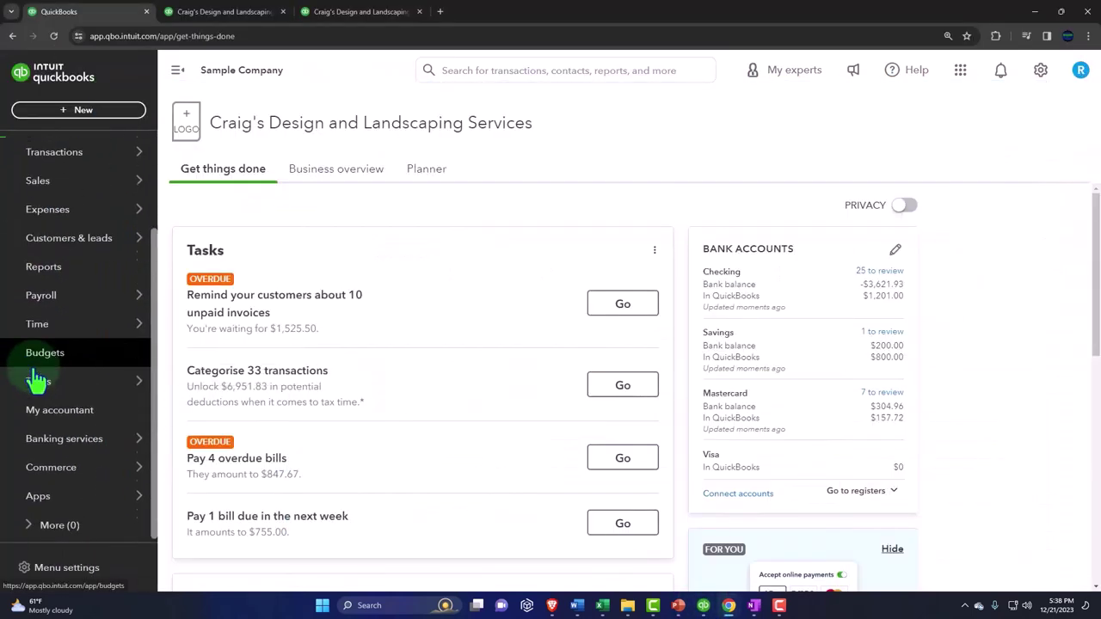
mouse_move(43, 436)
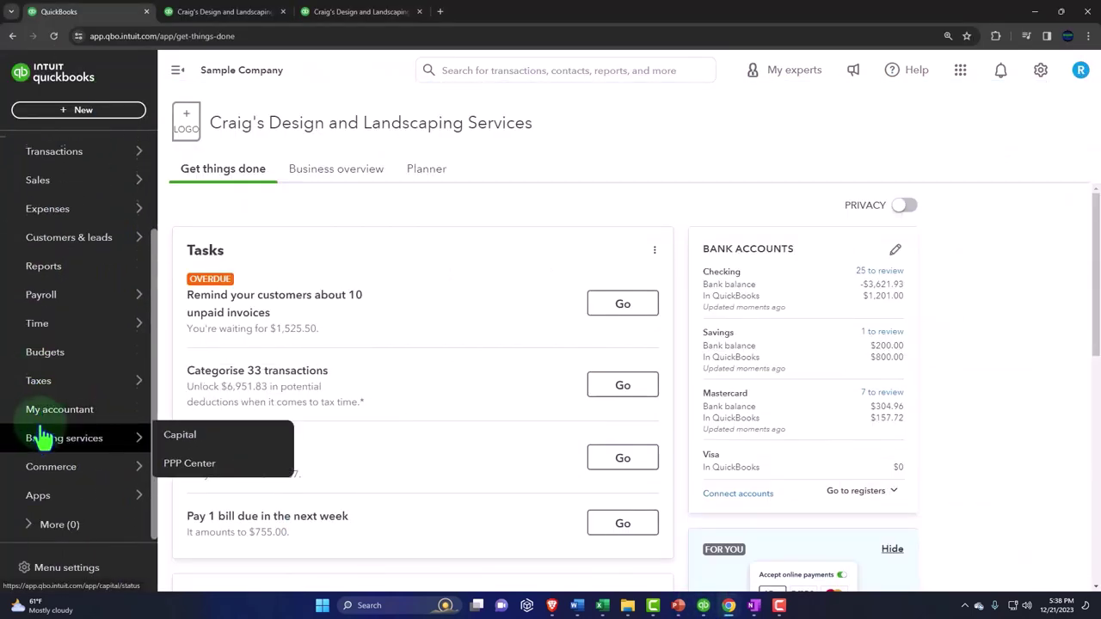
scroll(43, 436, up, 3)
Open and close the + New menu to see what can be created.
click(76, 110)
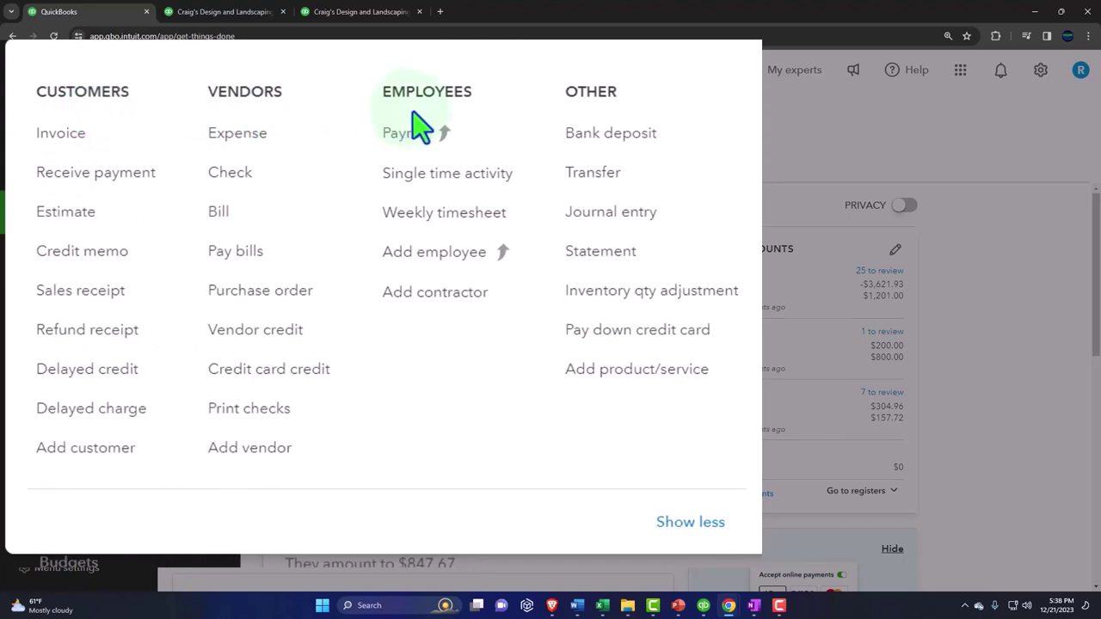
click(605, 198)
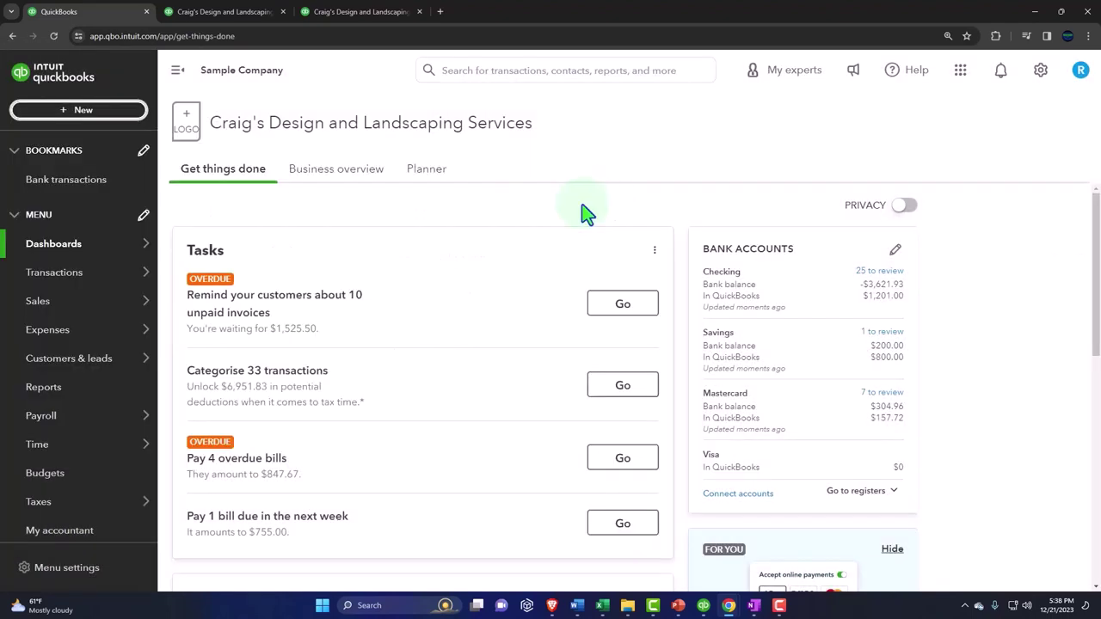
mouse_move(43, 340)
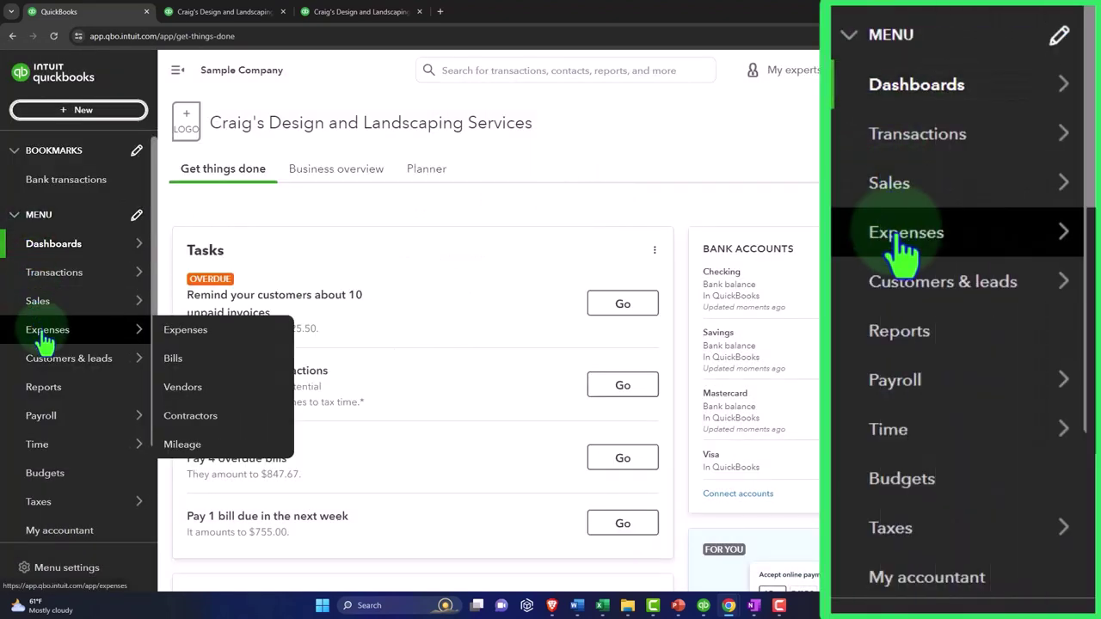
mouse_move(36, 315)
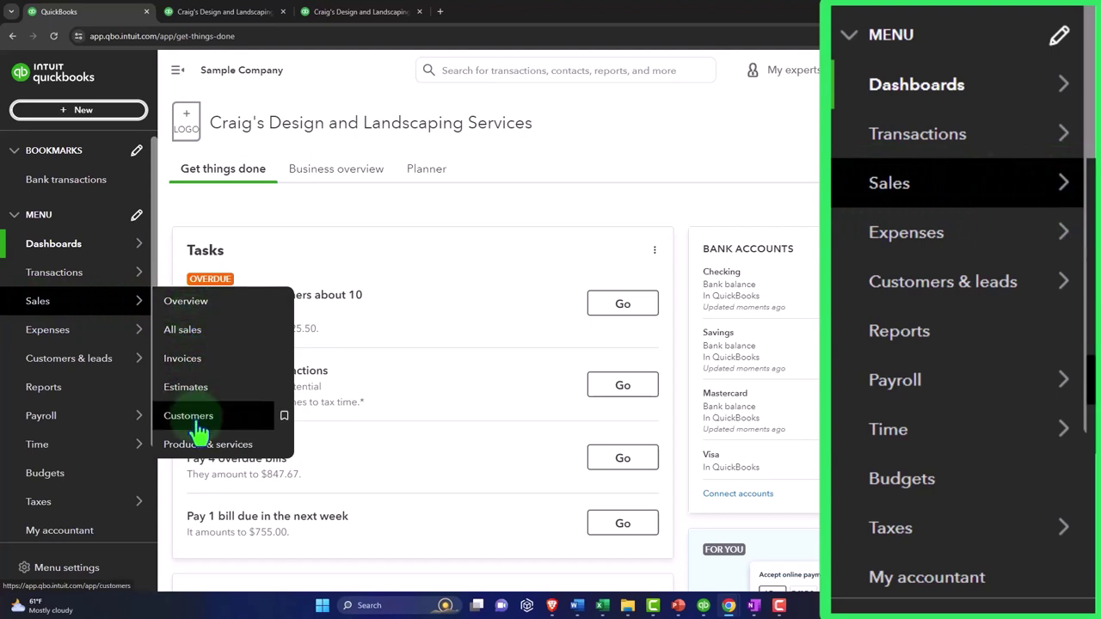
Open the Sales page and show all sales transactions.
click(43, 310)
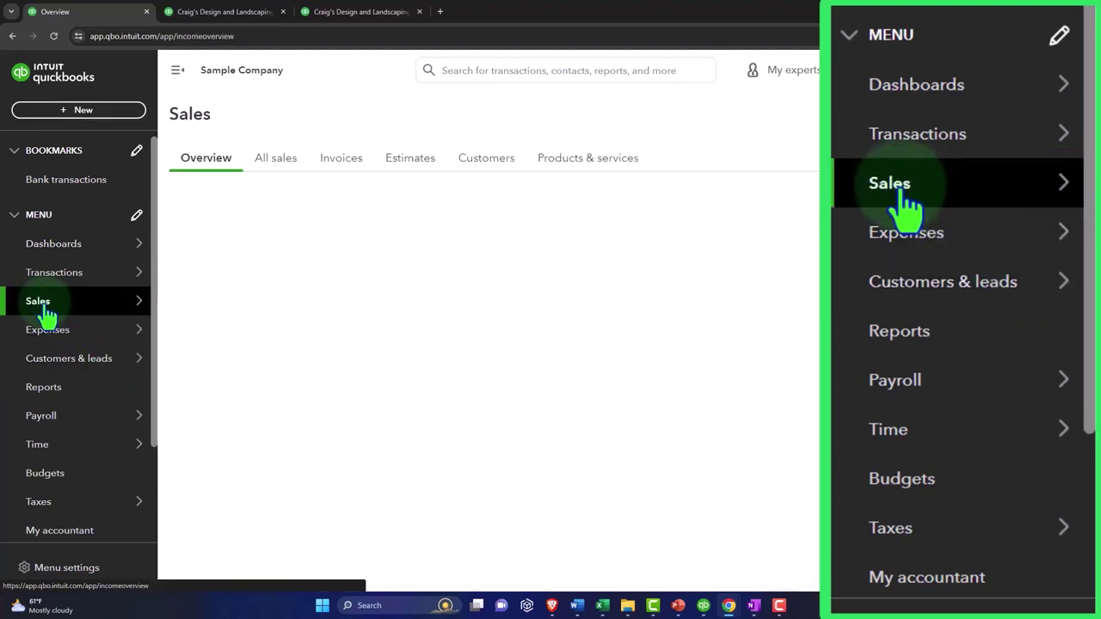
click(582, 172)
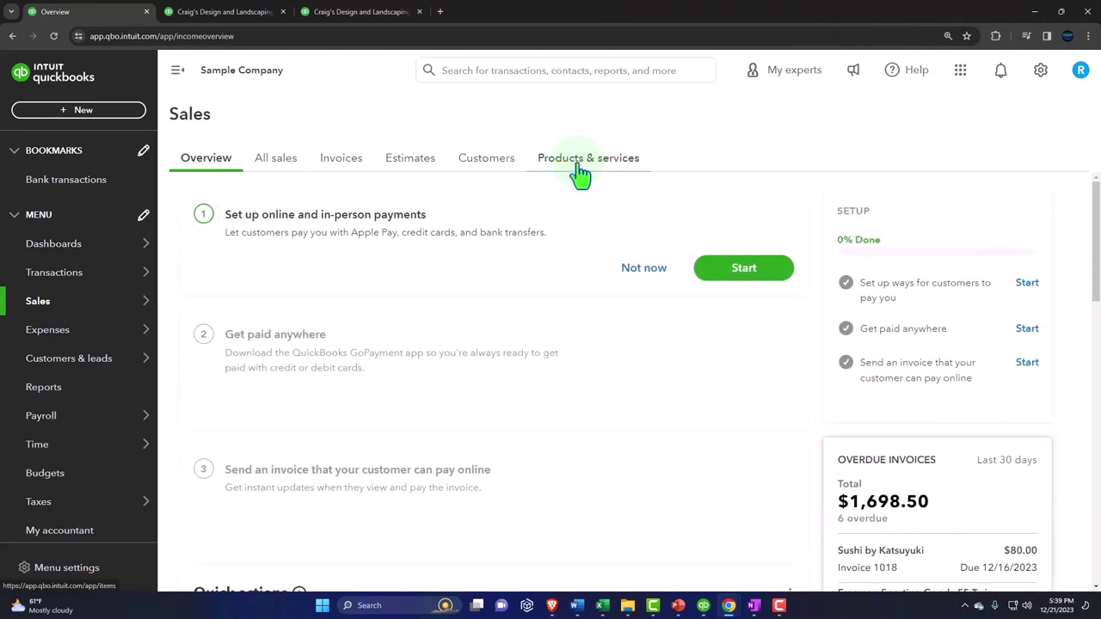
click(366, 228)
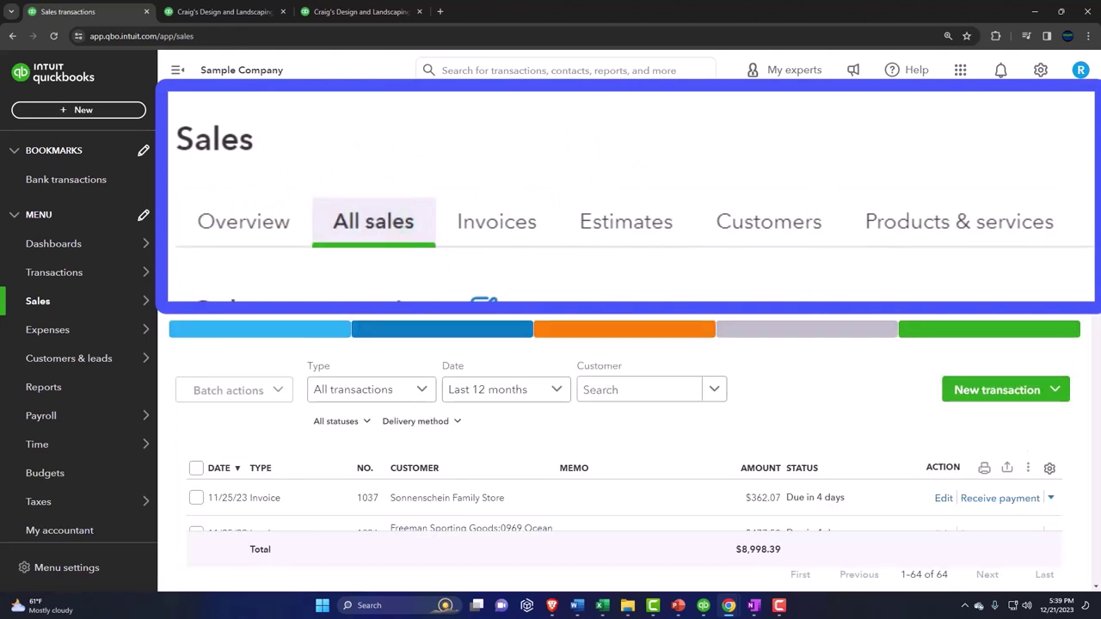
View the 31-invoice list and its create options, then move on to the Estimates list.
click(490, 230)
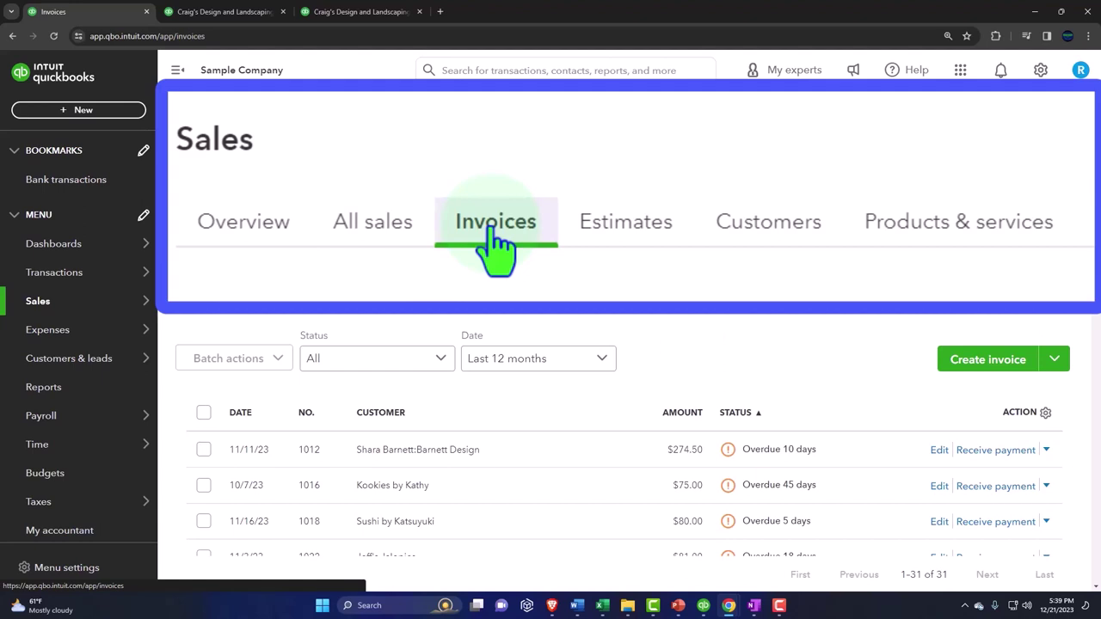
click(1055, 362)
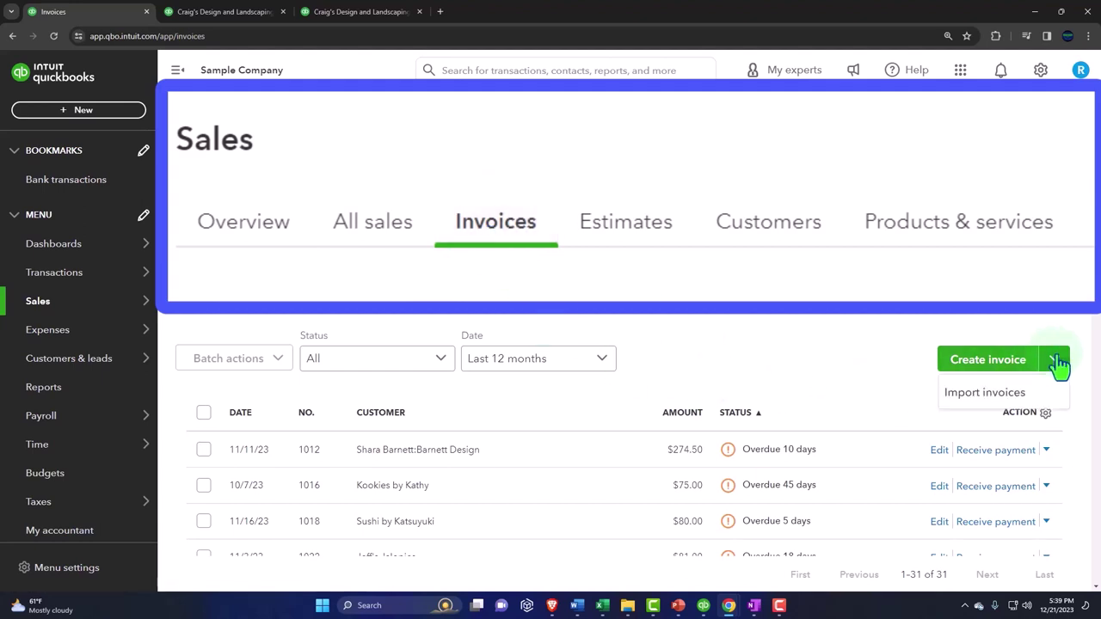
click(110, 113)
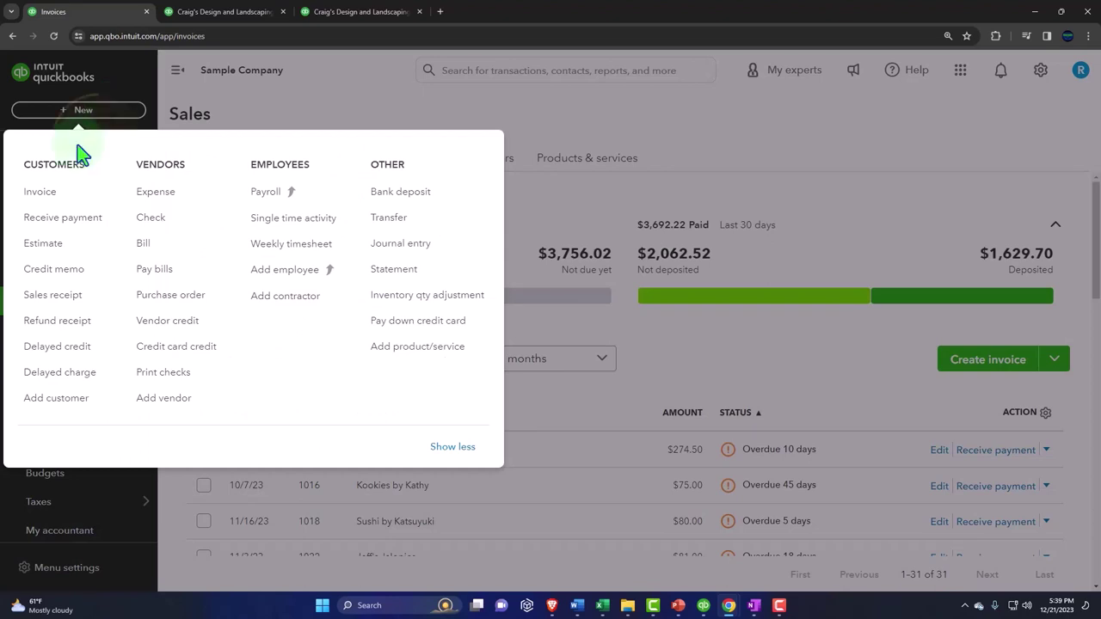
click(92, 118)
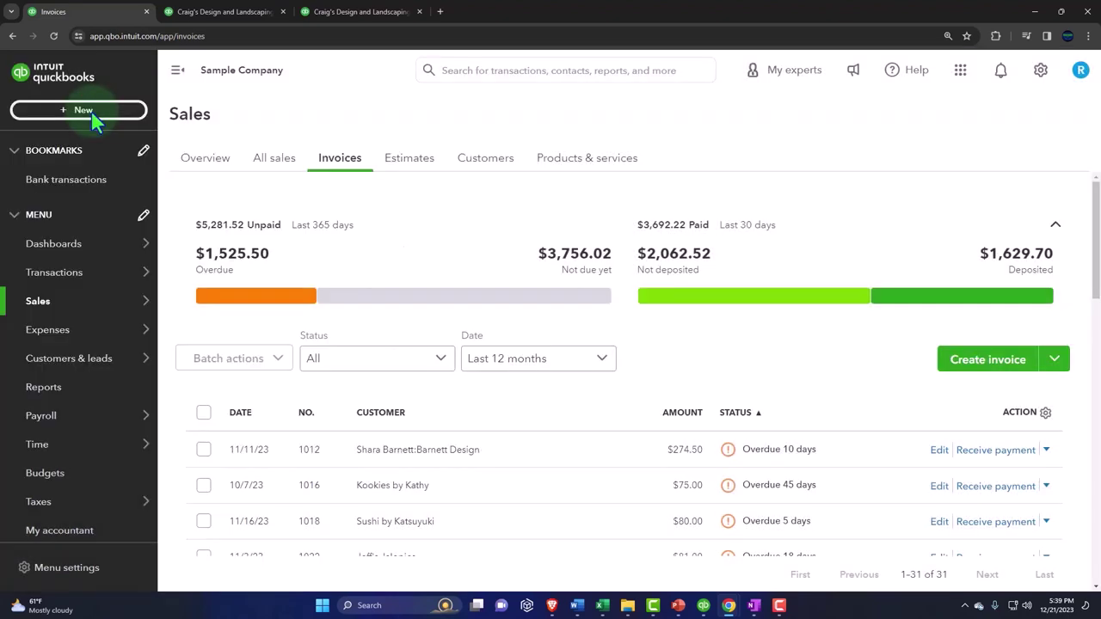
click(420, 160)
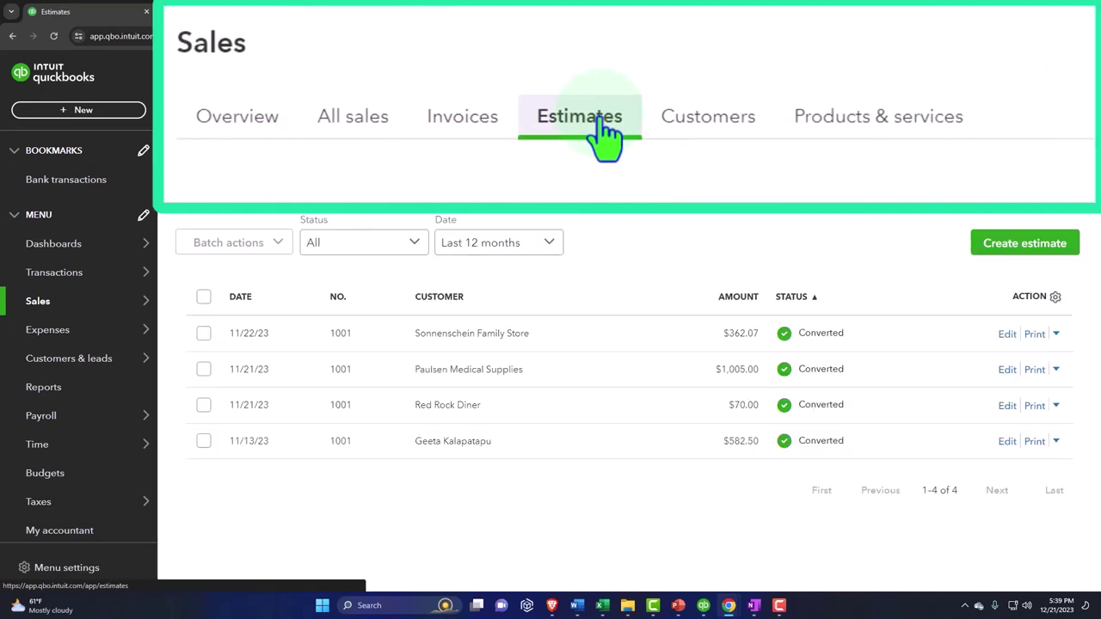
Scroll the Customers list, then the Products & services items such as Pump, Rock Fountain and Gardening.
click(729, 138)
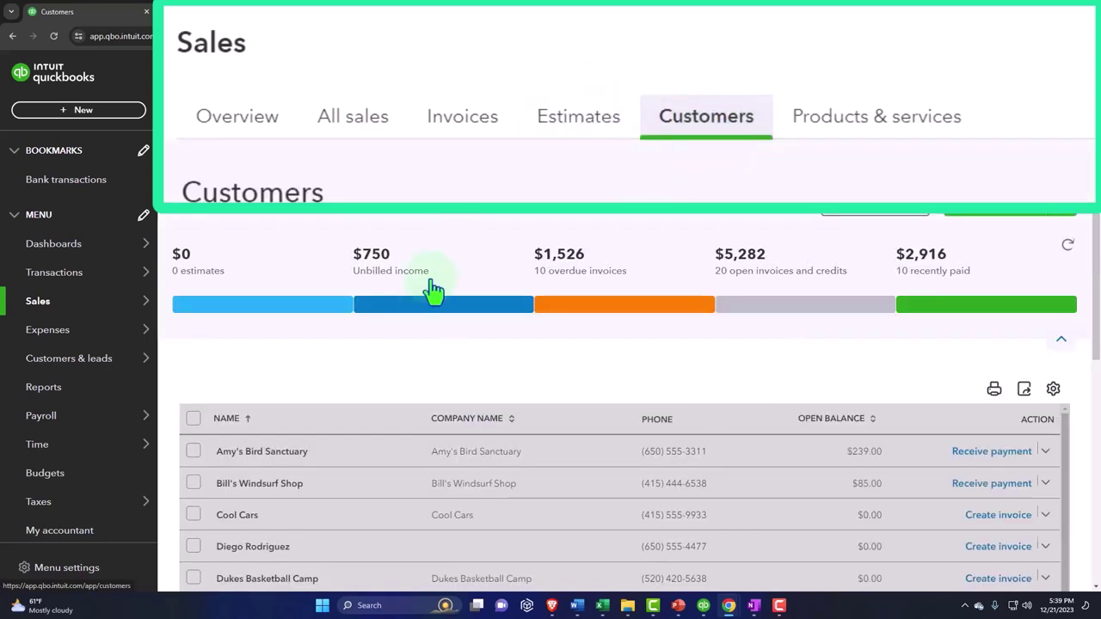
scroll(428, 311, down, 2)
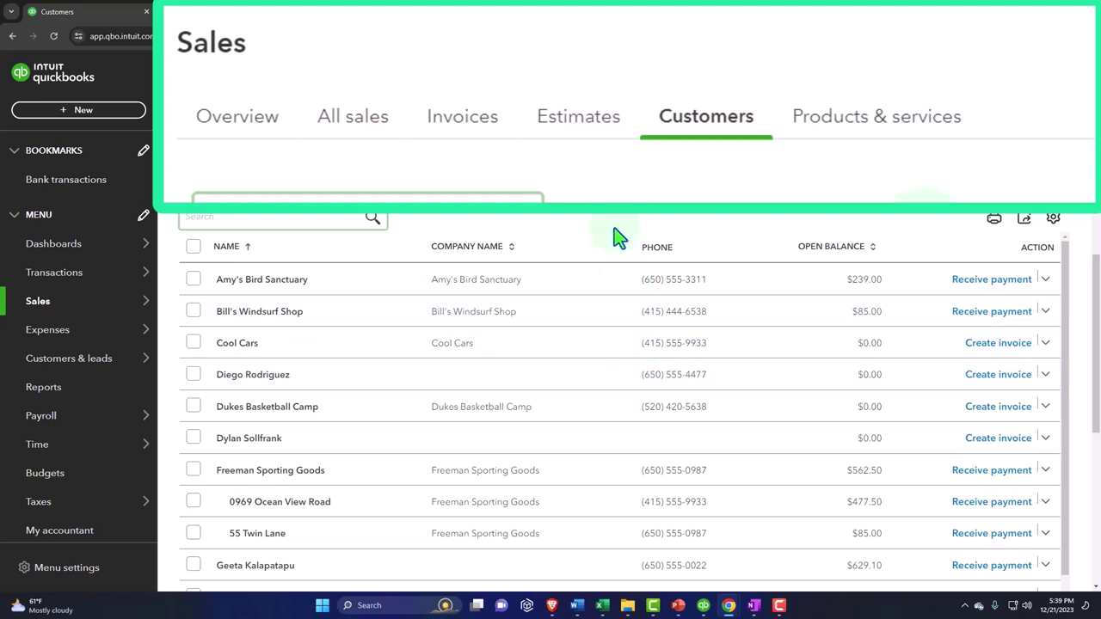
click(870, 129)
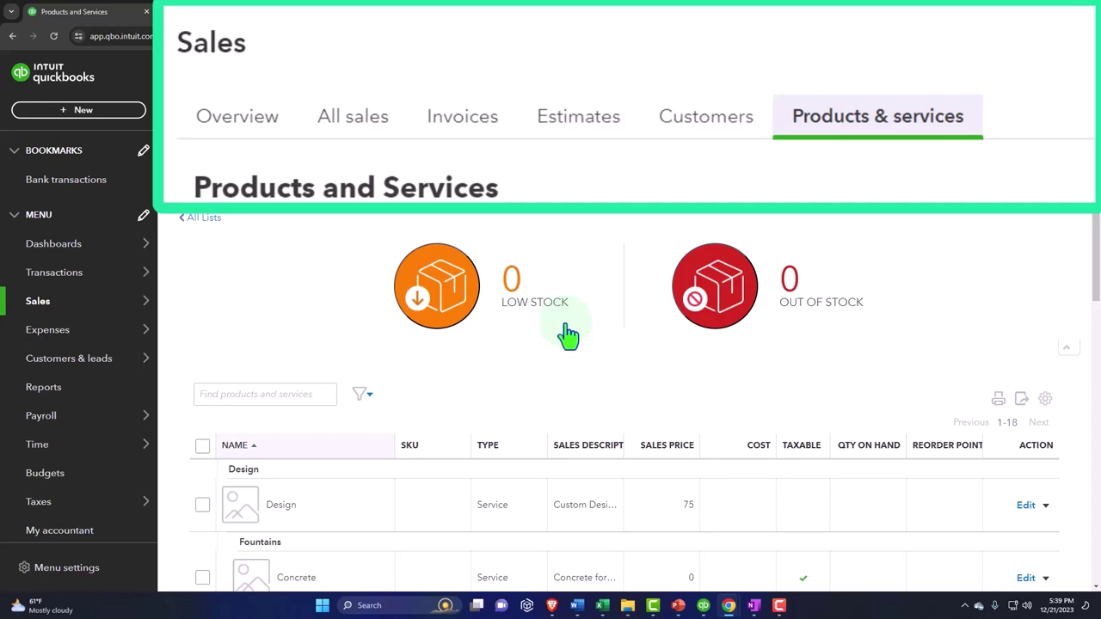
scroll(568, 334, down, 5)
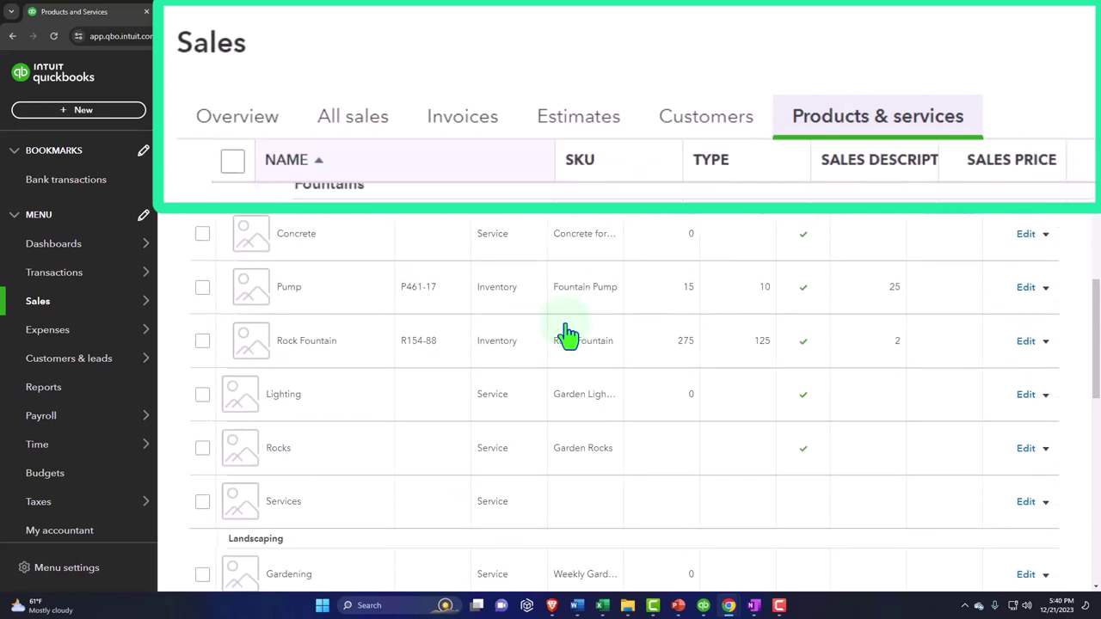
scroll(568, 334, down, 1)
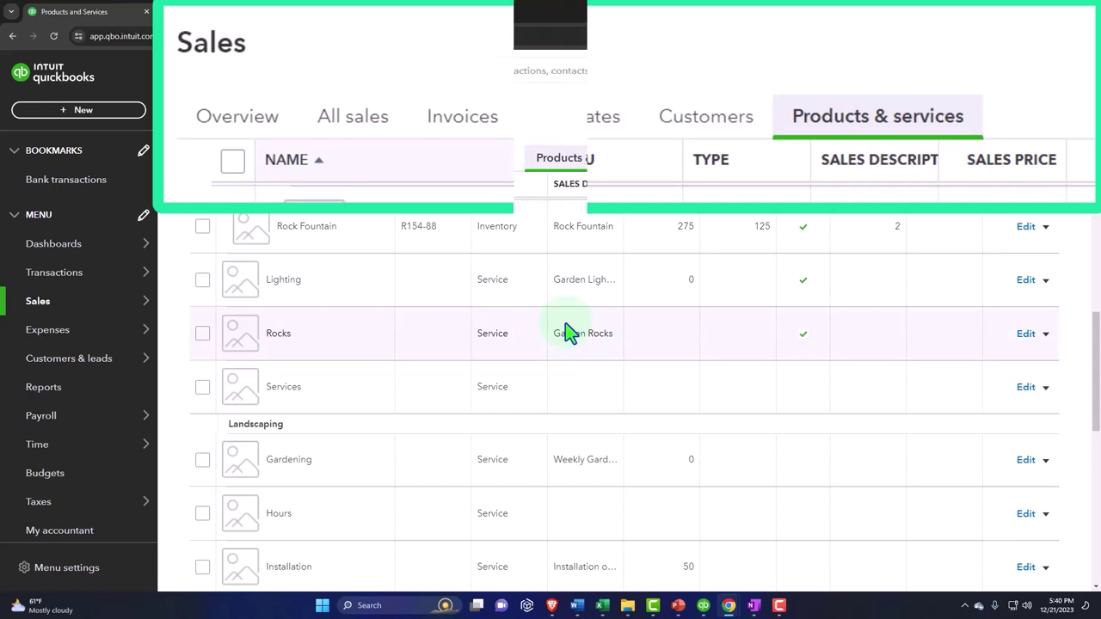
Go from the Expenses list, past the column tip, to the Bills tab with no bills to review.
click(49, 341)
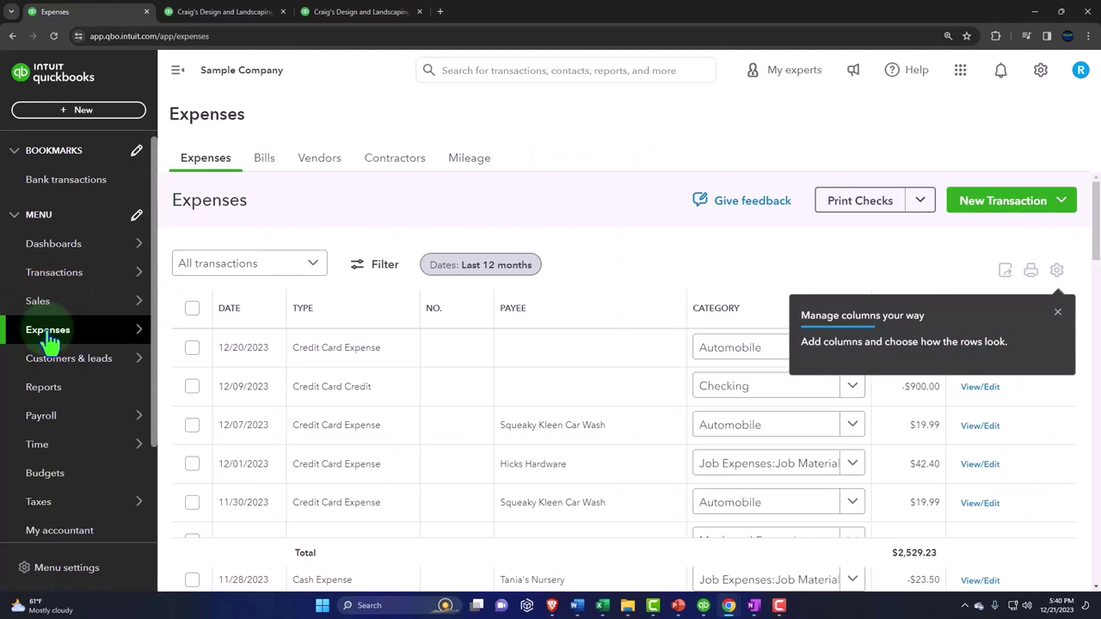
click(77, 114)
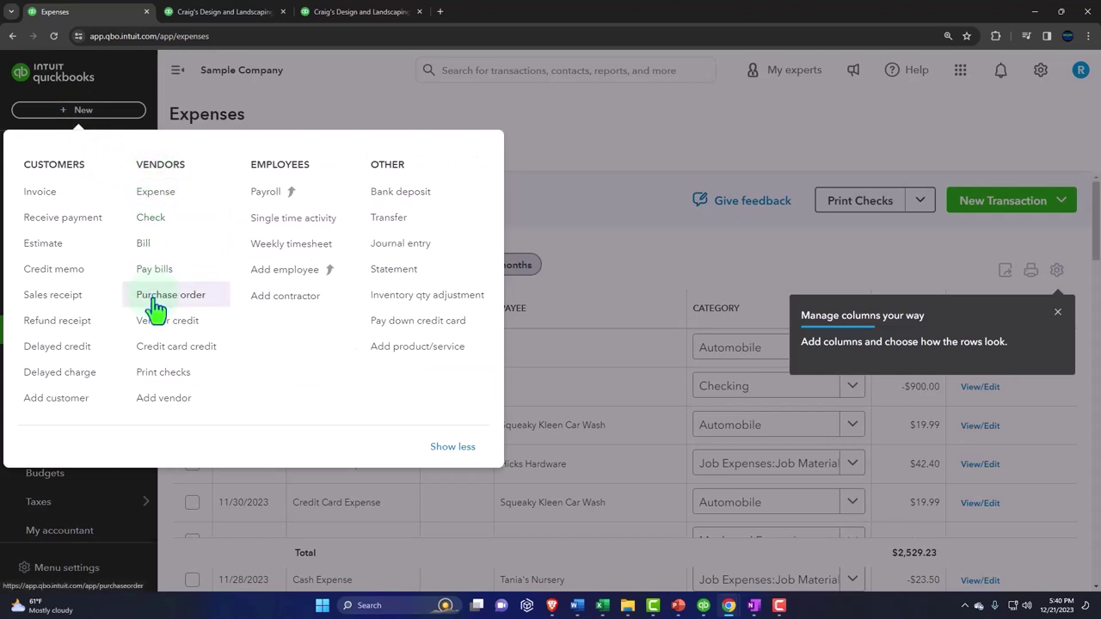
click(339, 106)
mouse_move(54, 332)
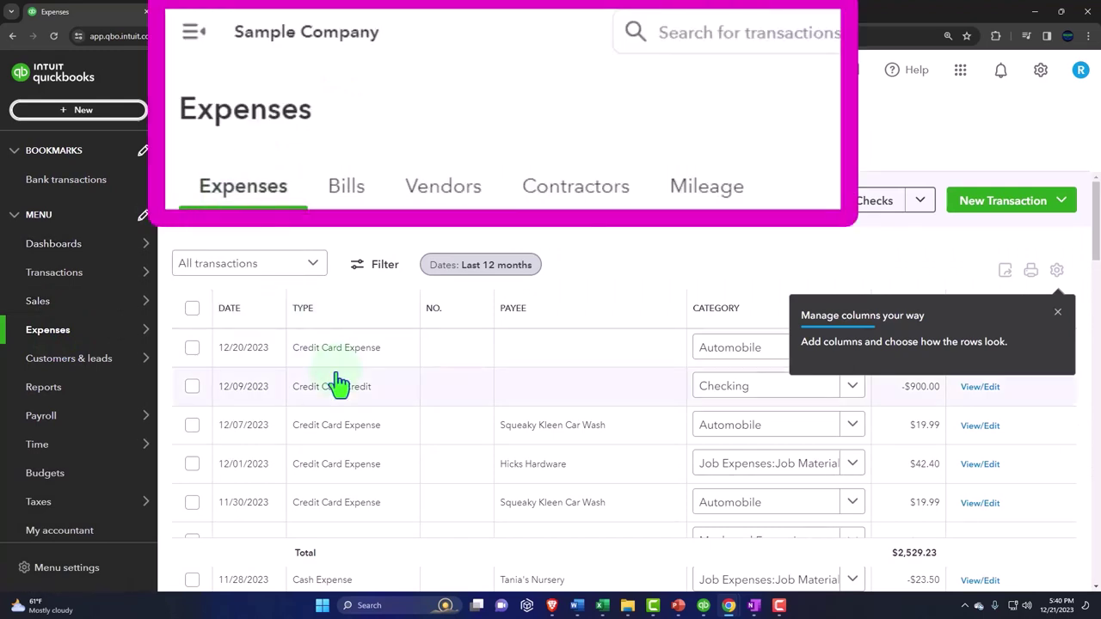
click(1058, 313)
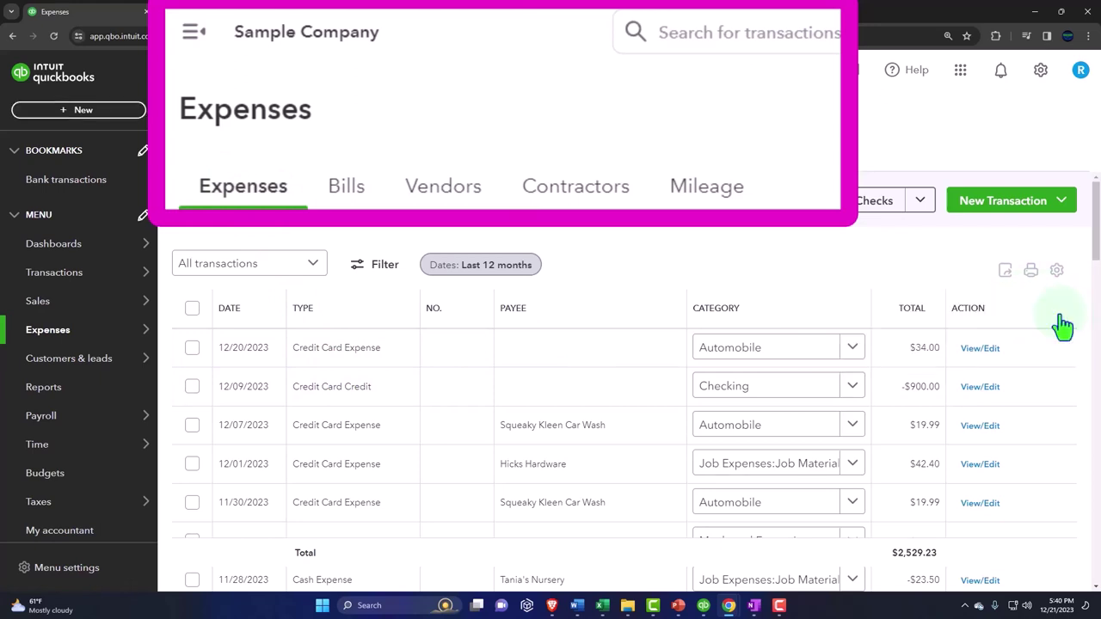
click(354, 205)
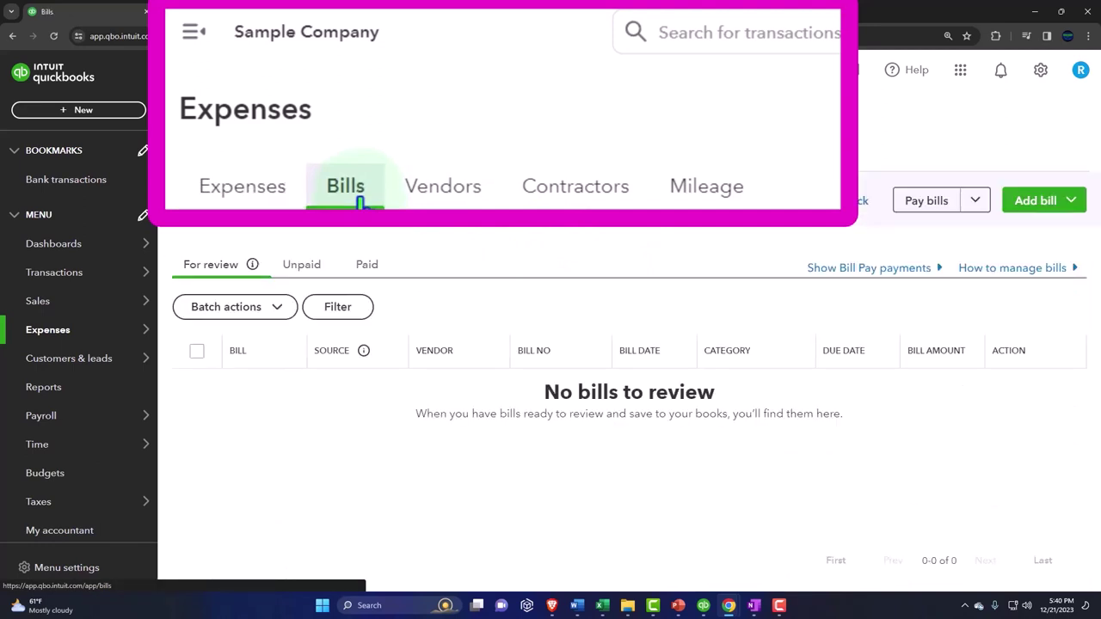
Review the Vendors list: $125 purchase orders, $848 overdue, $1,603 open bills, $3,892 paid.
click(443, 197)
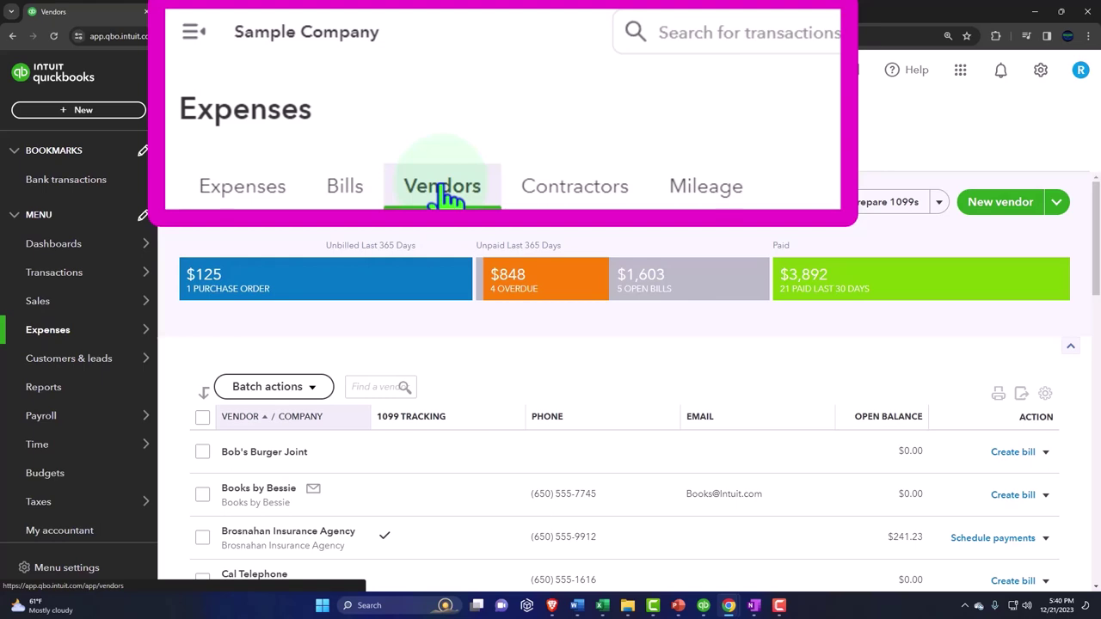
scroll(413, 376, down, 3)
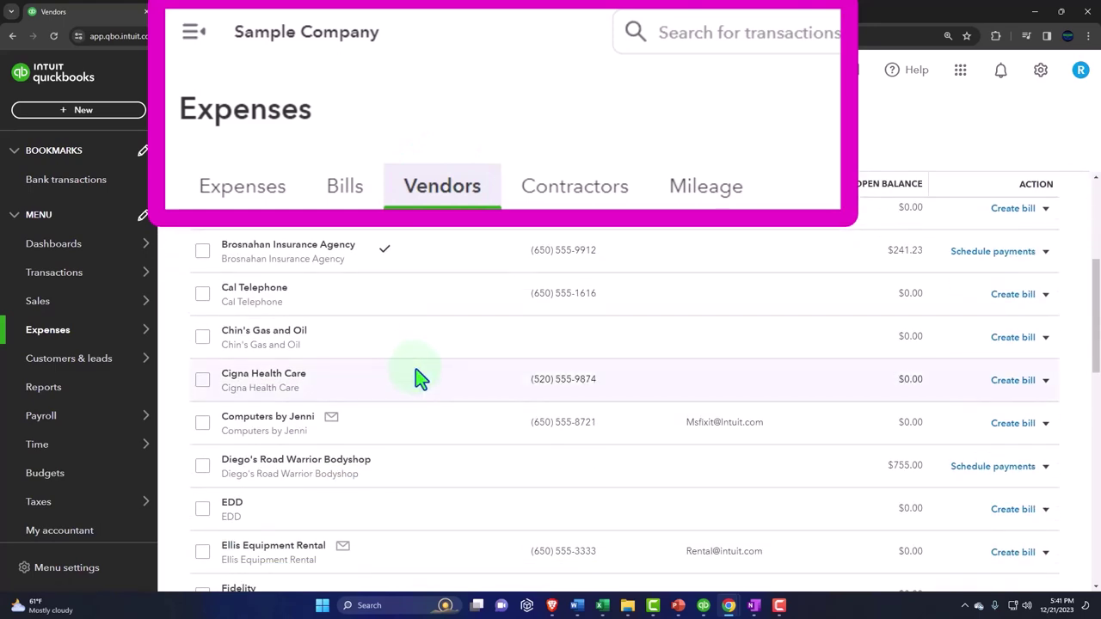
scroll(416, 370, up, 3)
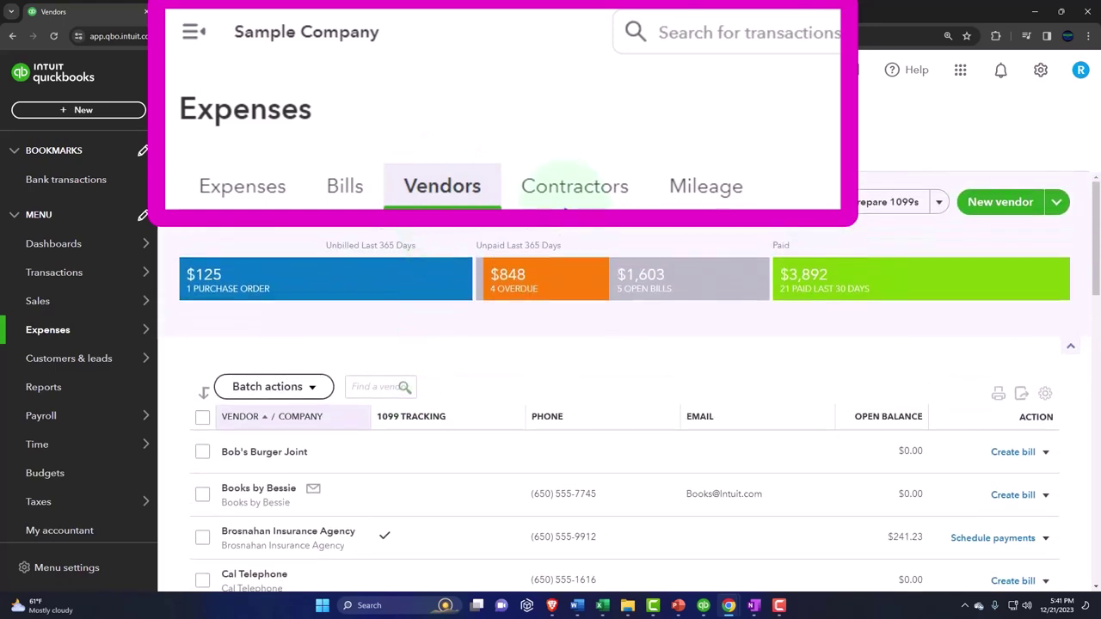
Look at the Contractors and Mileage tabs, then return to the Expenses list totalling $2,529.23.
click(557, 196)
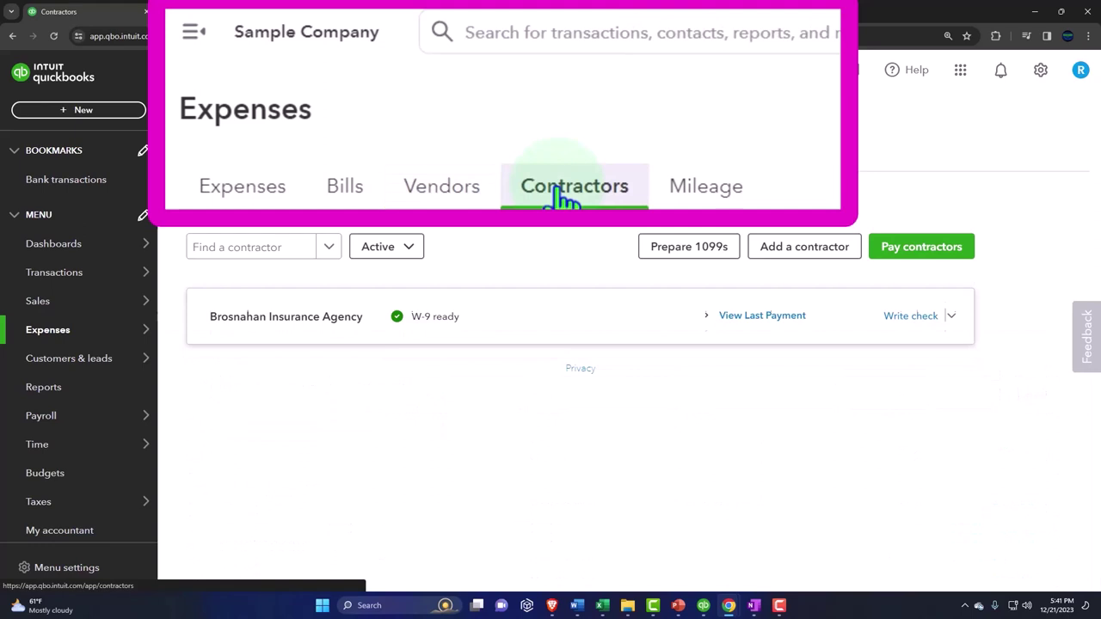
click(698, 199)
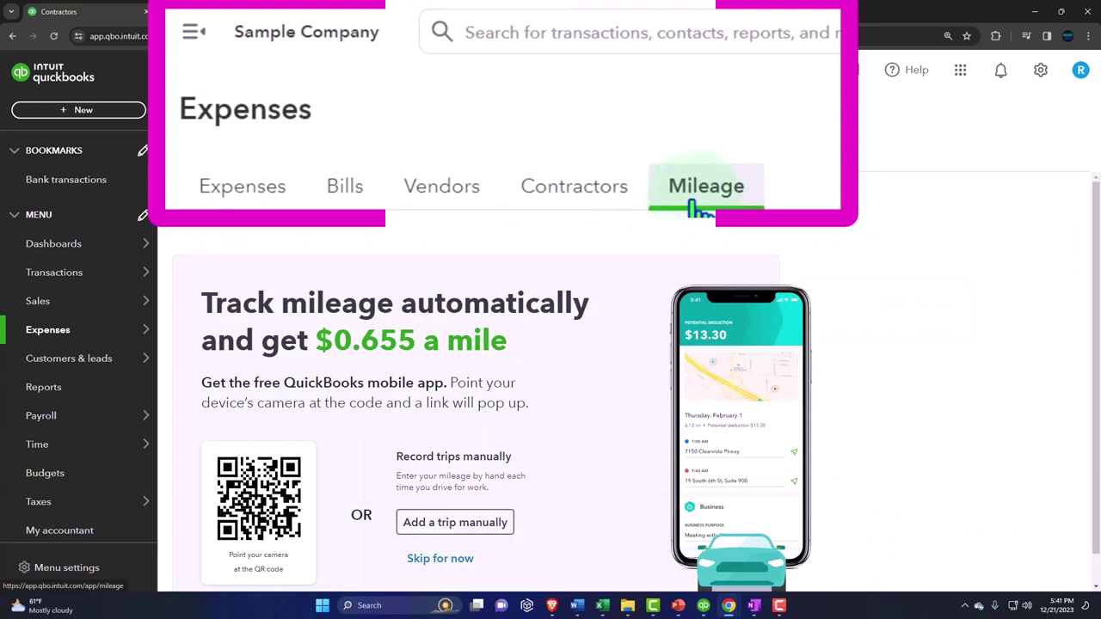
click(207, 158)
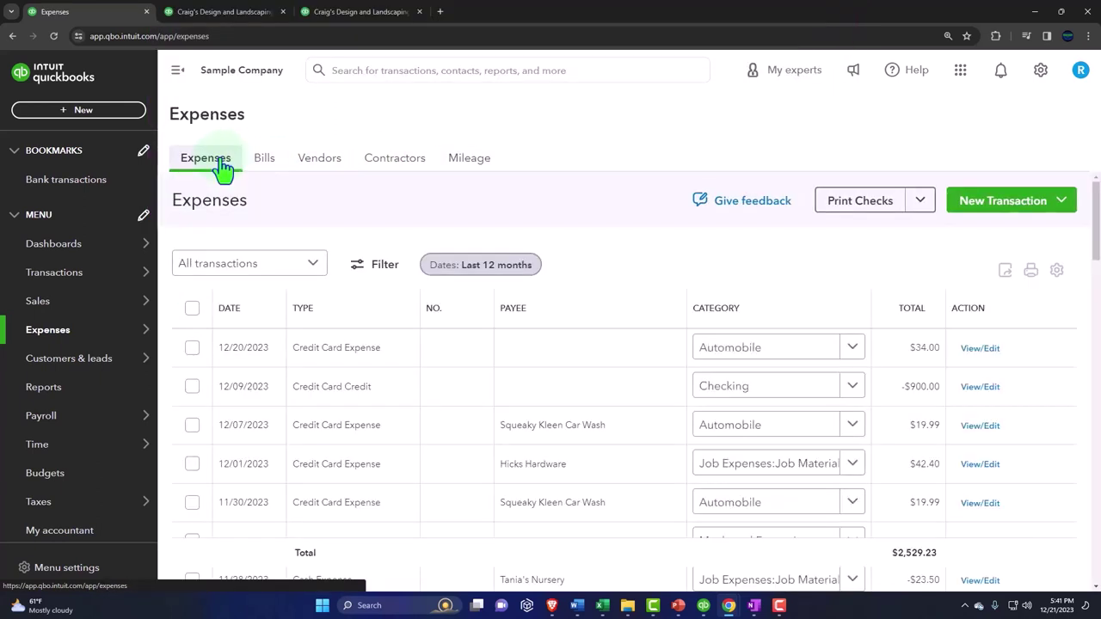
Open and close the + New transaction menu.
mouse_move(80, 301)
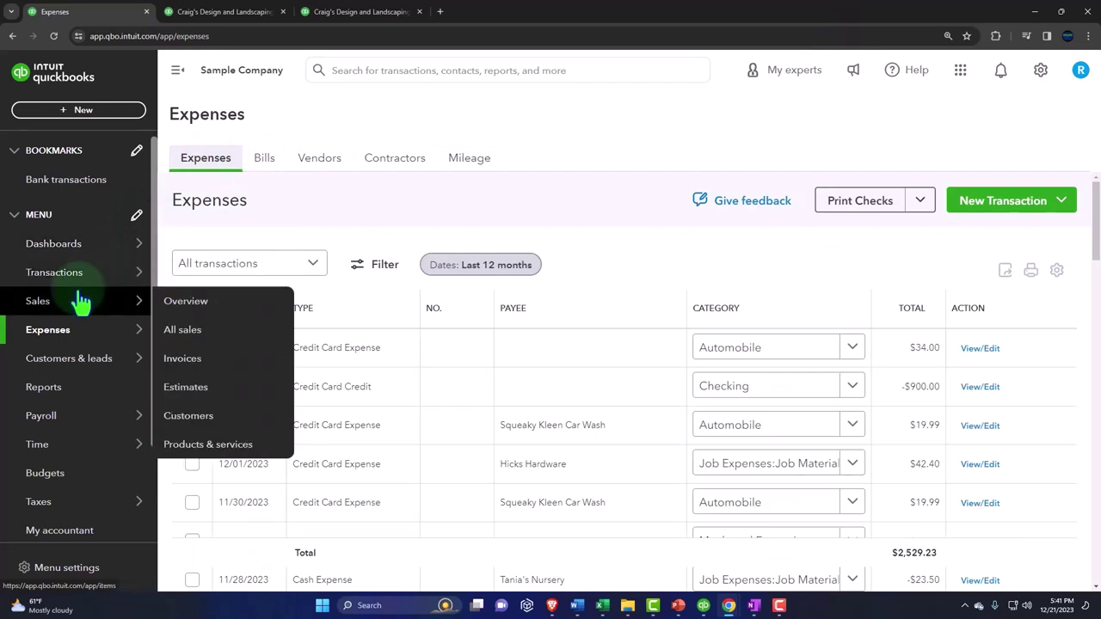
click(82, 112)
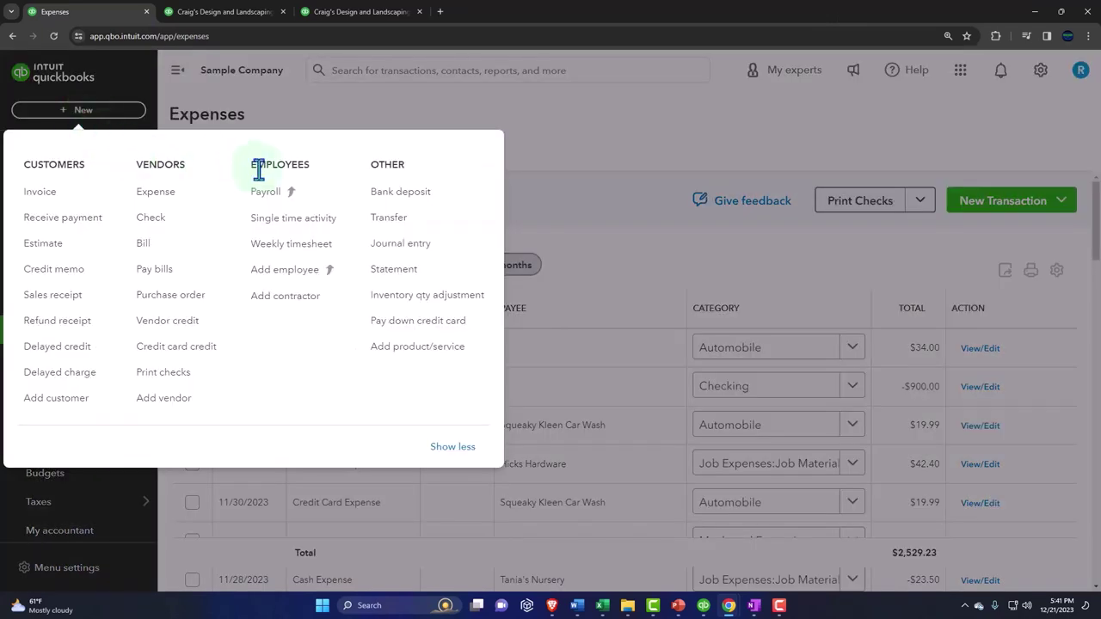
click(125, 122)
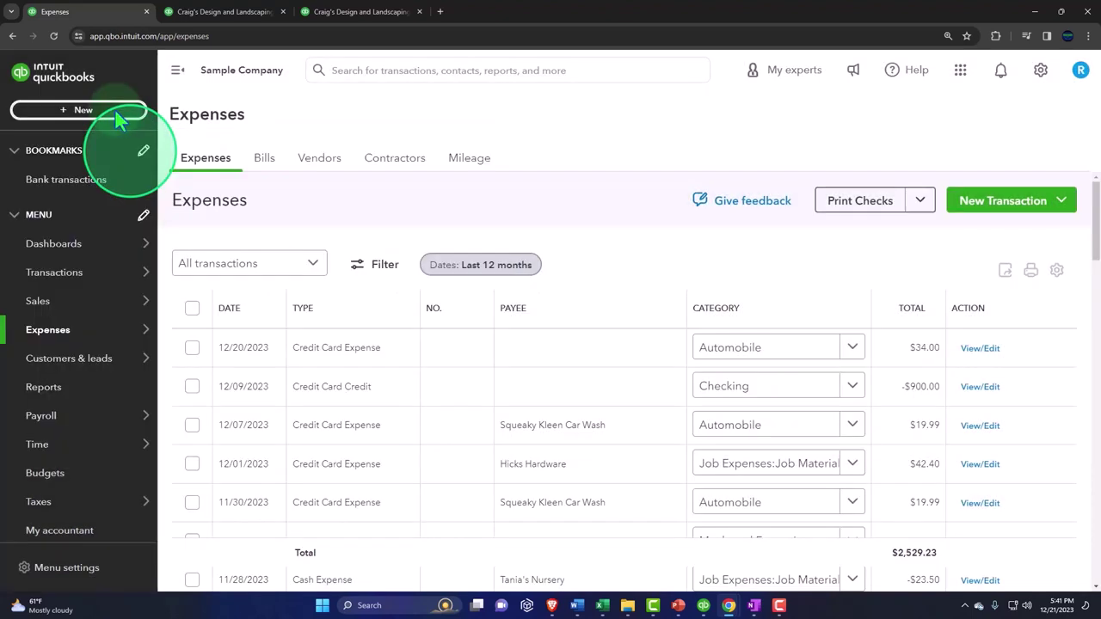
Tour Payroll's Employees, Contractors and Workers' comp tabs, ending on the two-employee list.
click(53, 428)
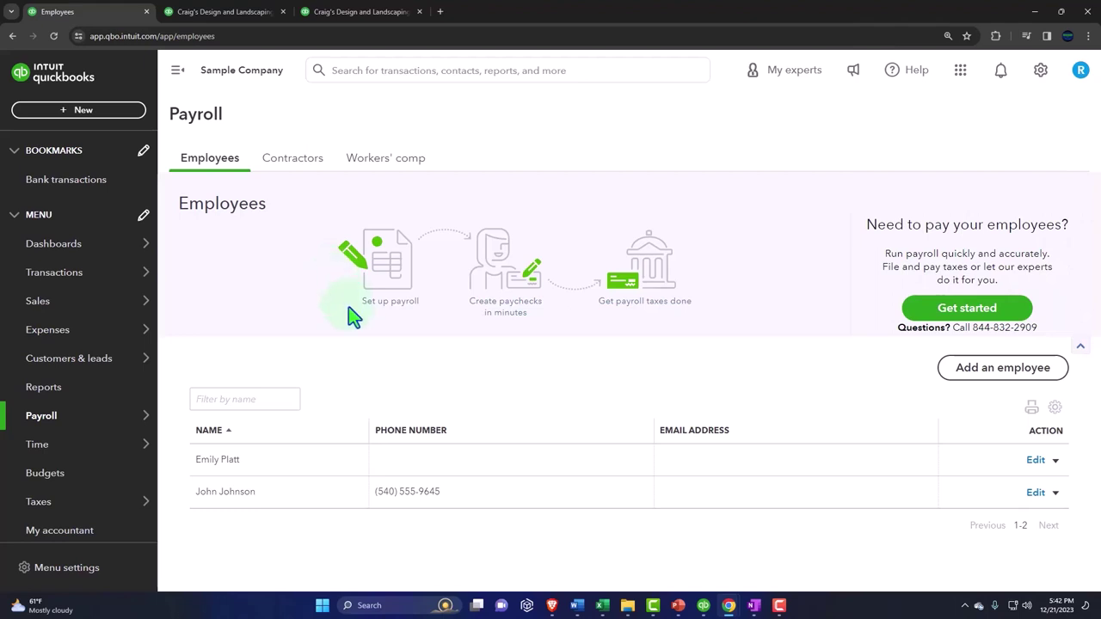
click(301, 181)
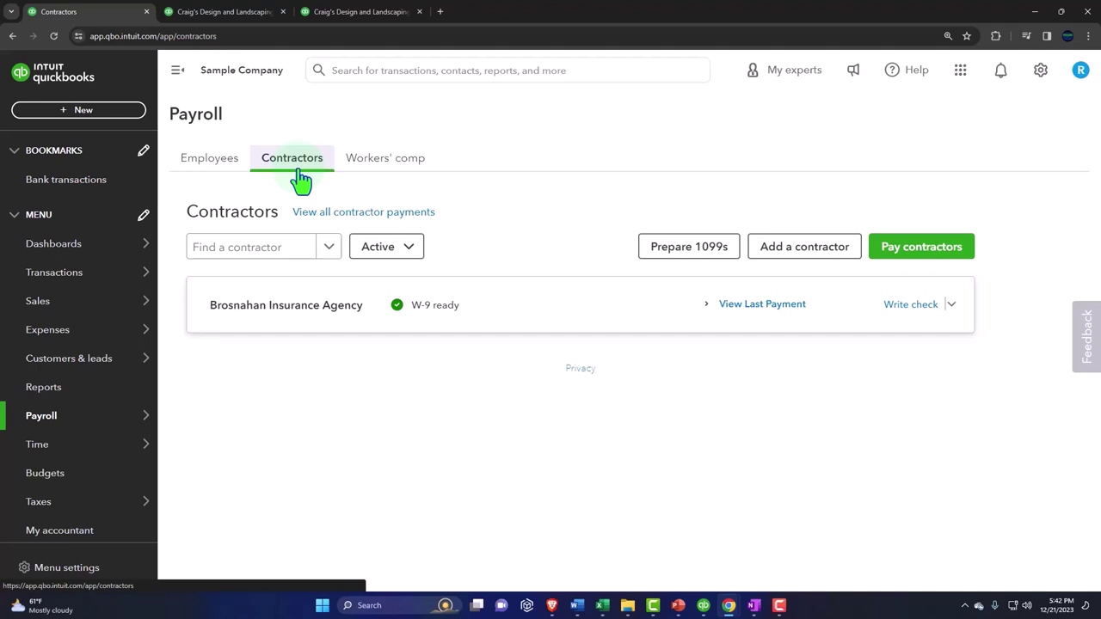
click(371, 173)
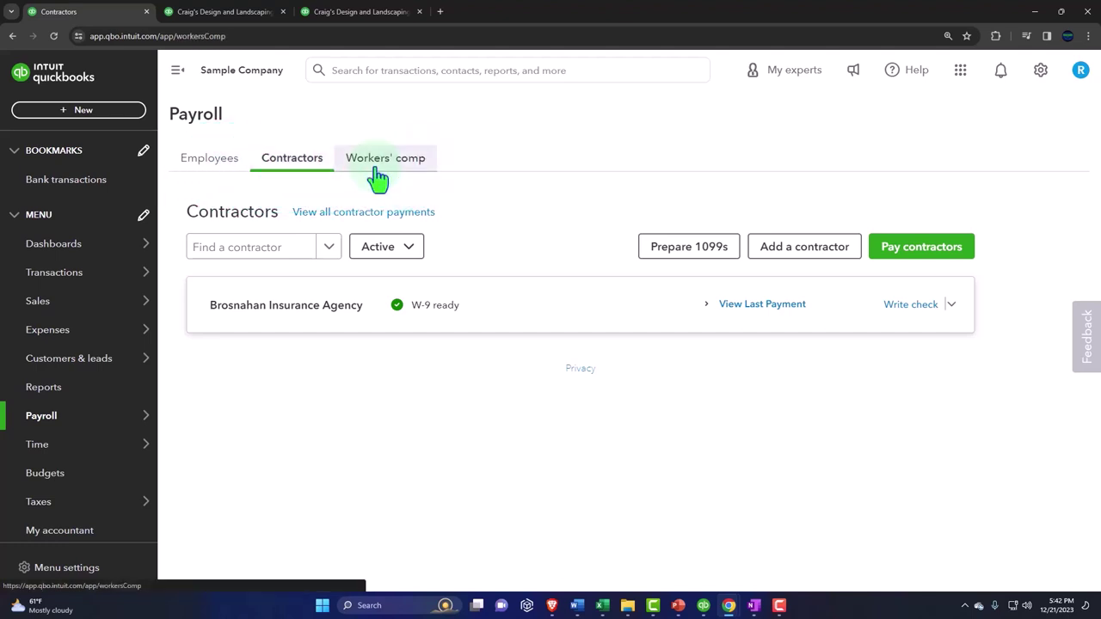
click(239, 165)
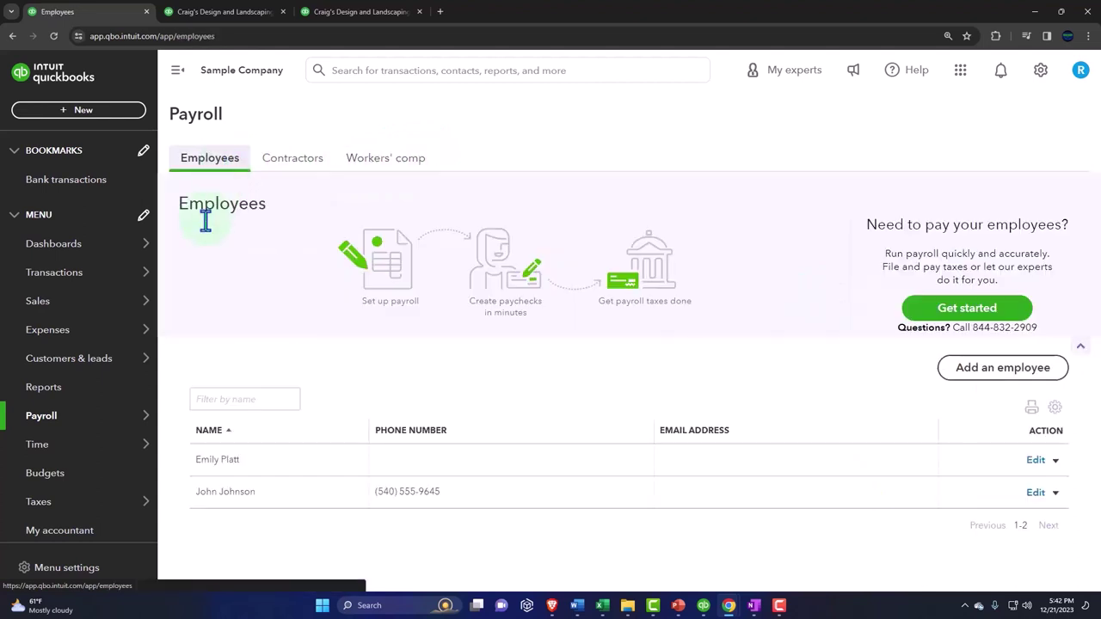
click(84, 115)
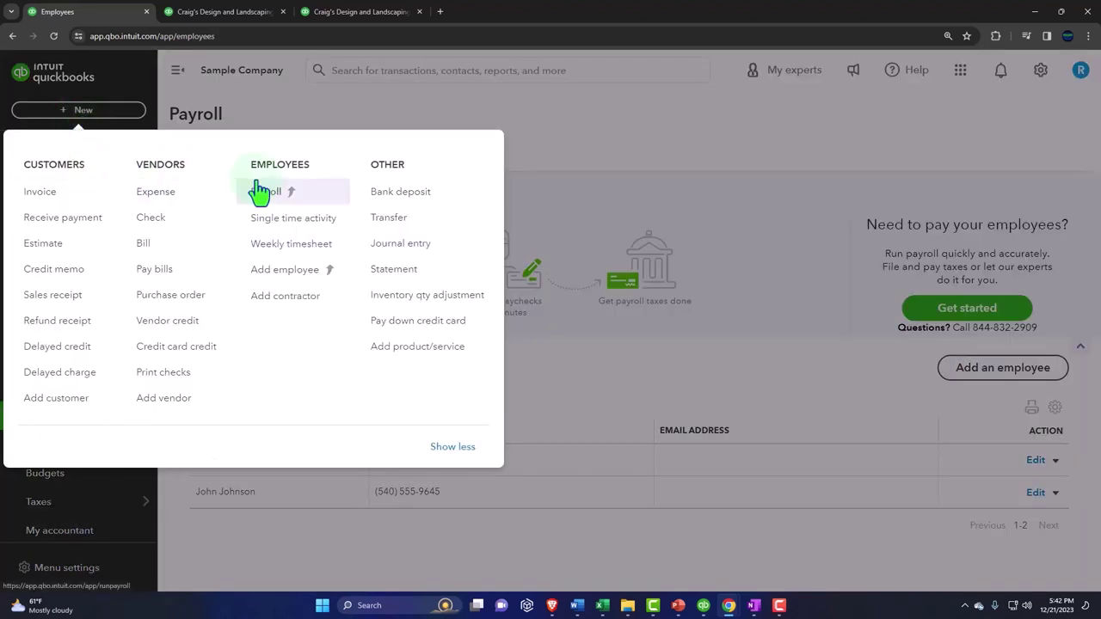
click(310, 116)
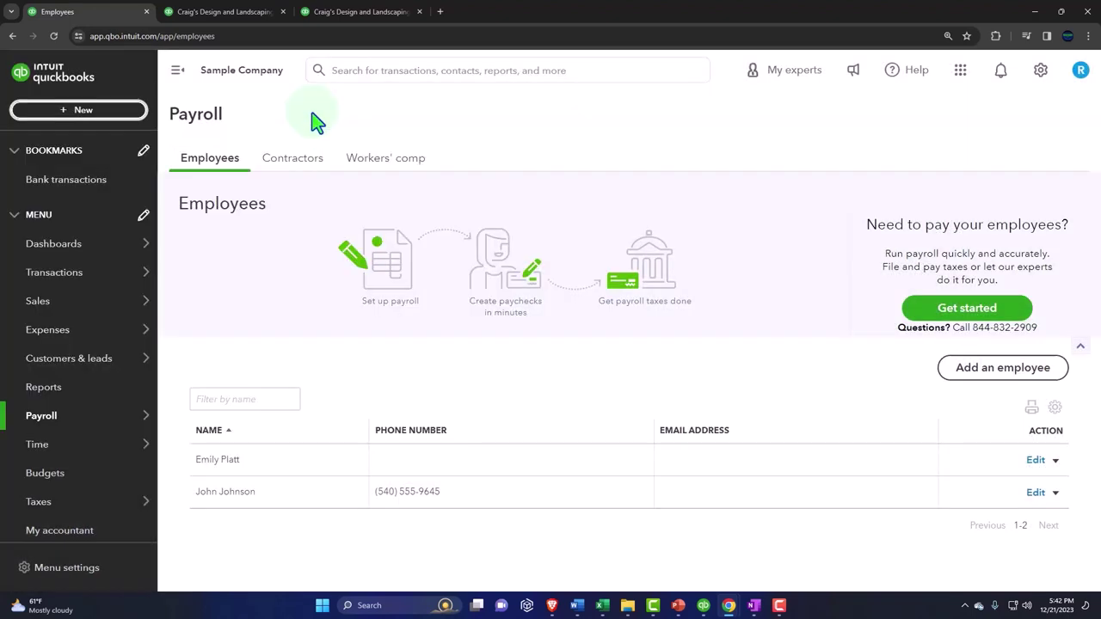
Open Bank transactions for Checking, dismiss the welcome notice, and scroll the 25 for review.
mouse_move(125, 358)
mouse_move(66, 252)
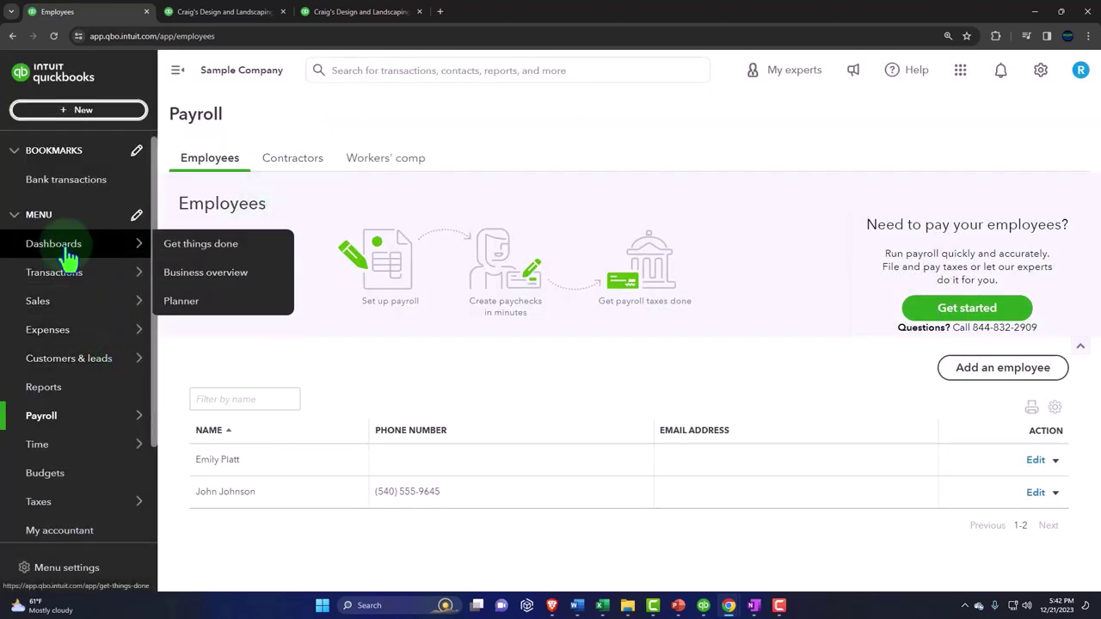
click(66, 284)
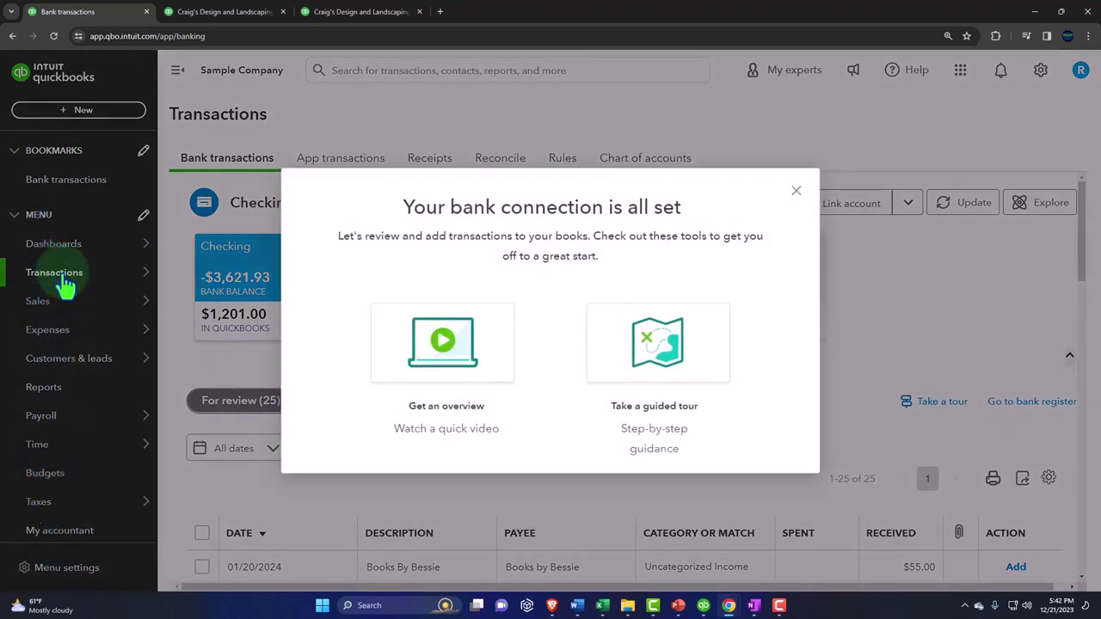
click(796, 191)
mouse_move(81, 285)
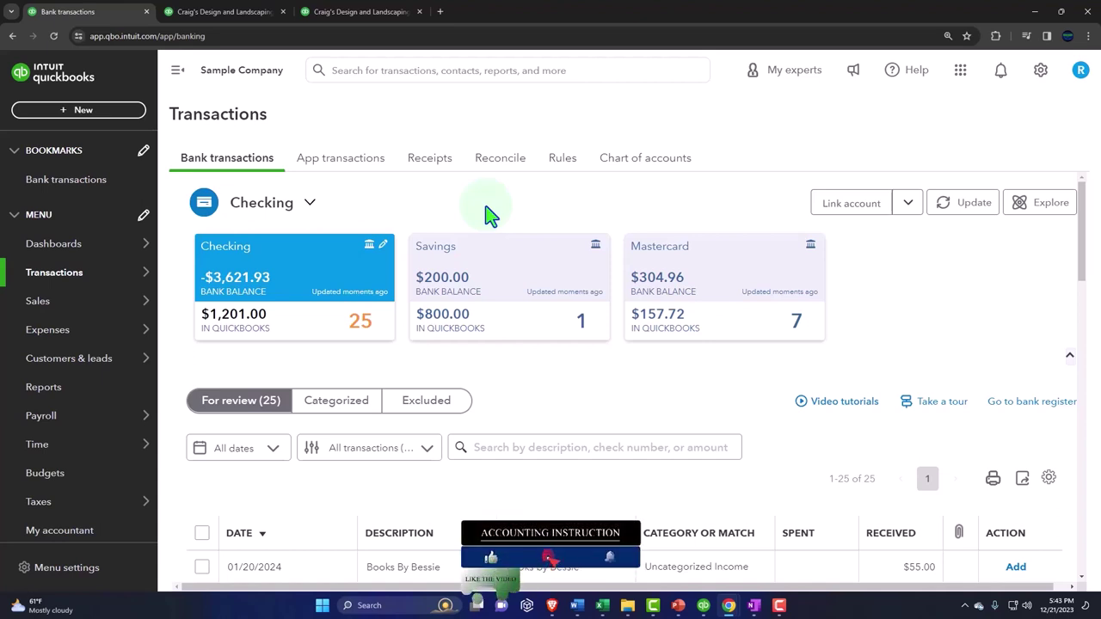
scroll(528, 340, down, 3)
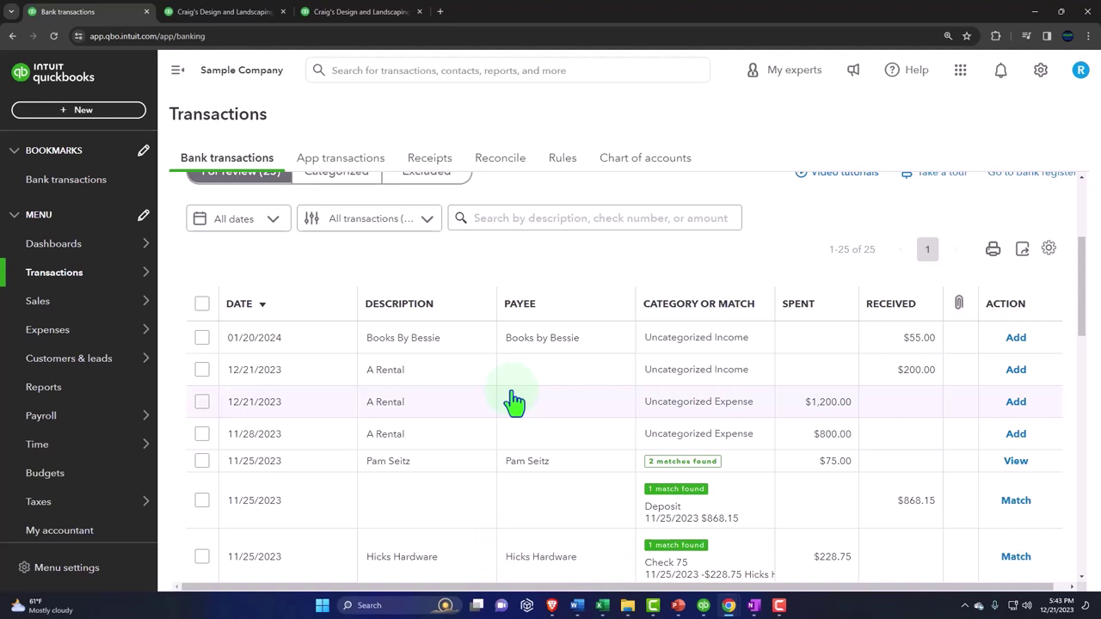
Open and close the + New menu and scroll back to the top of the page.
click(87, 113)
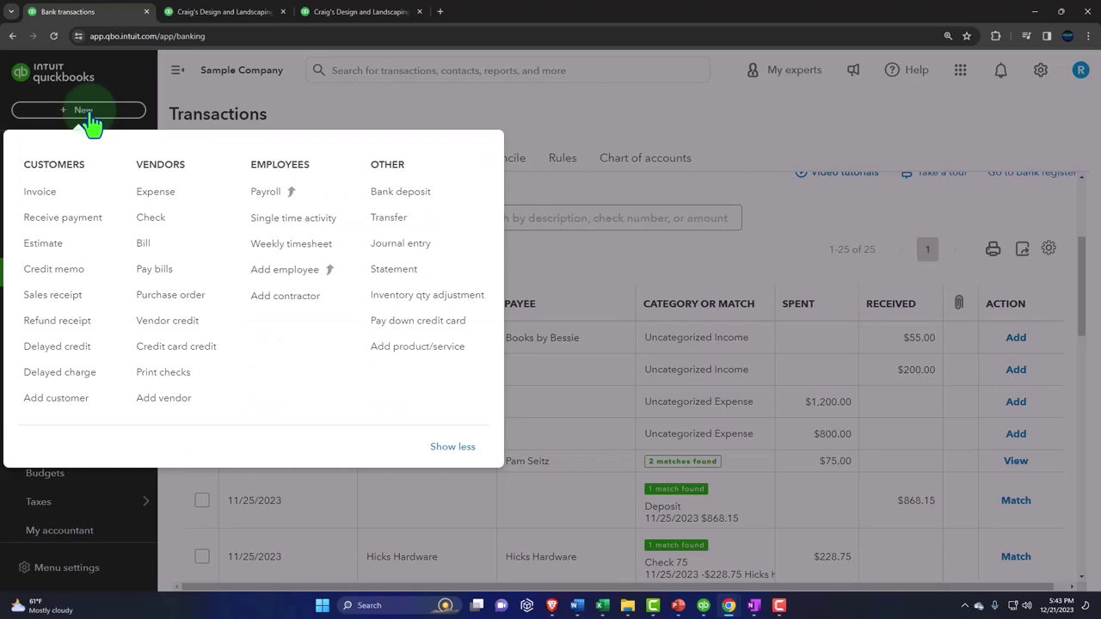
click(526, 406)
scroll(533, 411, up, 1)
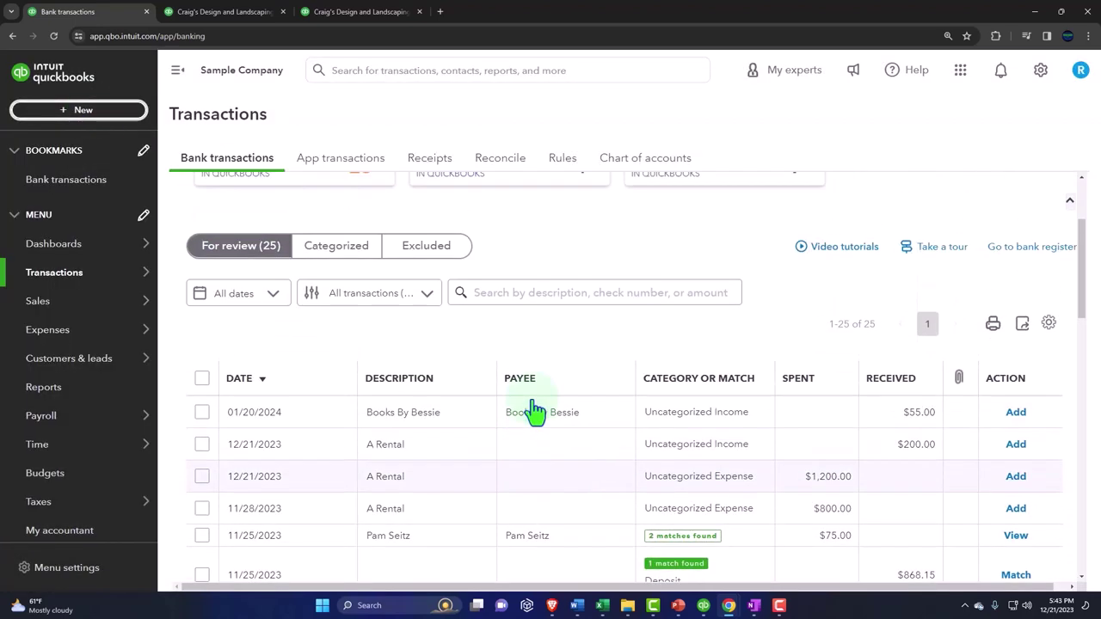
scroll(533, 411, up, 2)
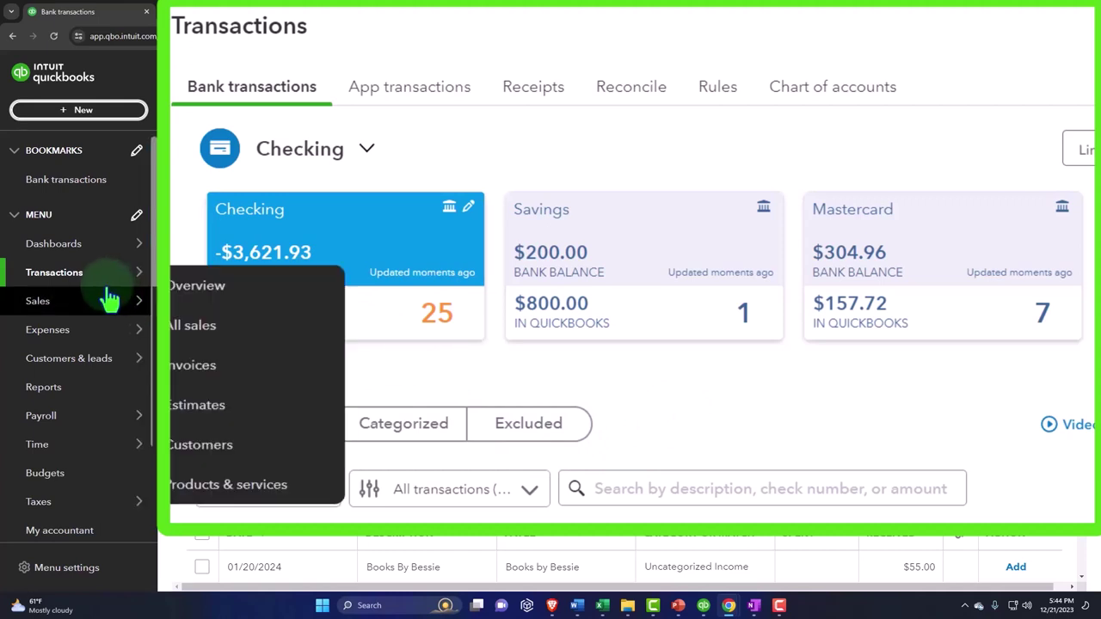
Show App transactions with connectors for Amazon Business, eBay, Shopify, Amazon Seller Central and Square.
click(74, 270)
click(265, 97)
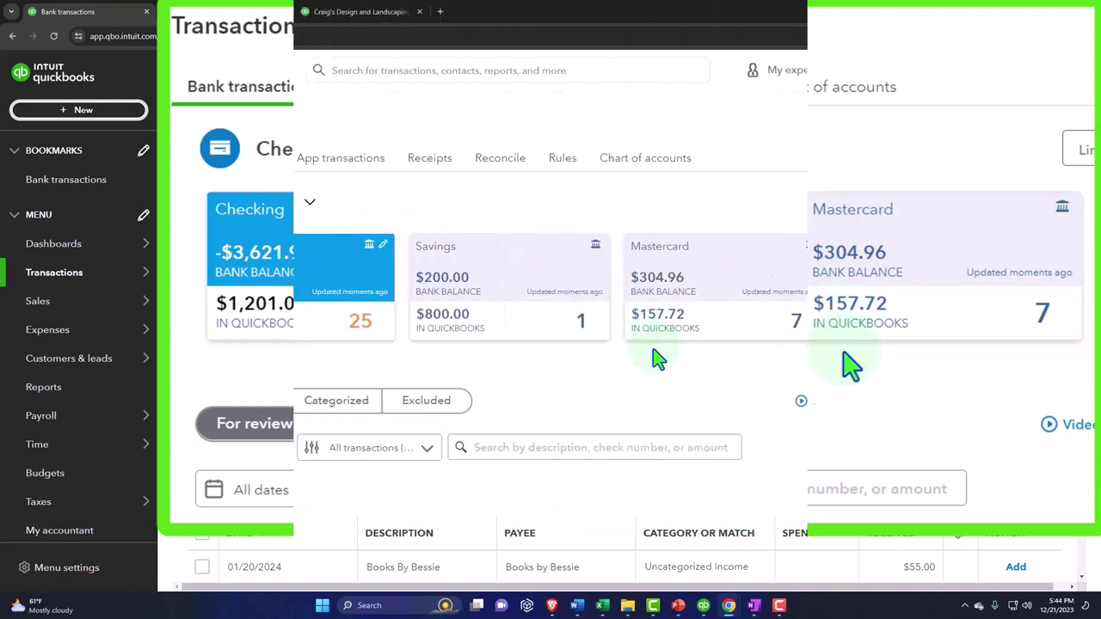
click(353, 167)
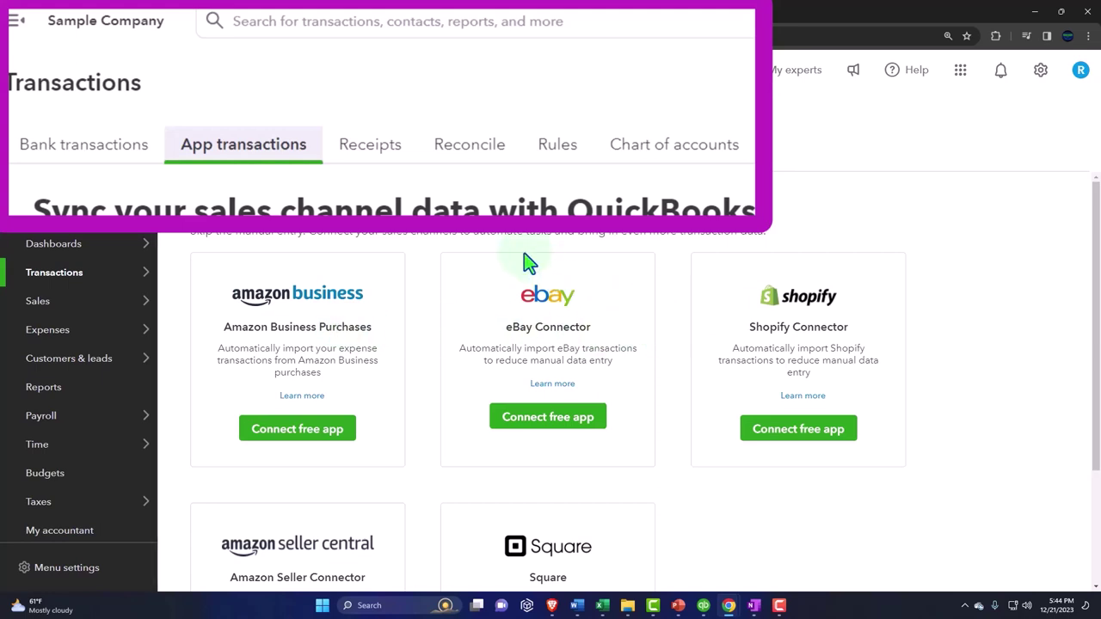
View the empty Receipts page, then go to the Reconcile page in the Transactions center.
click(370, 164)
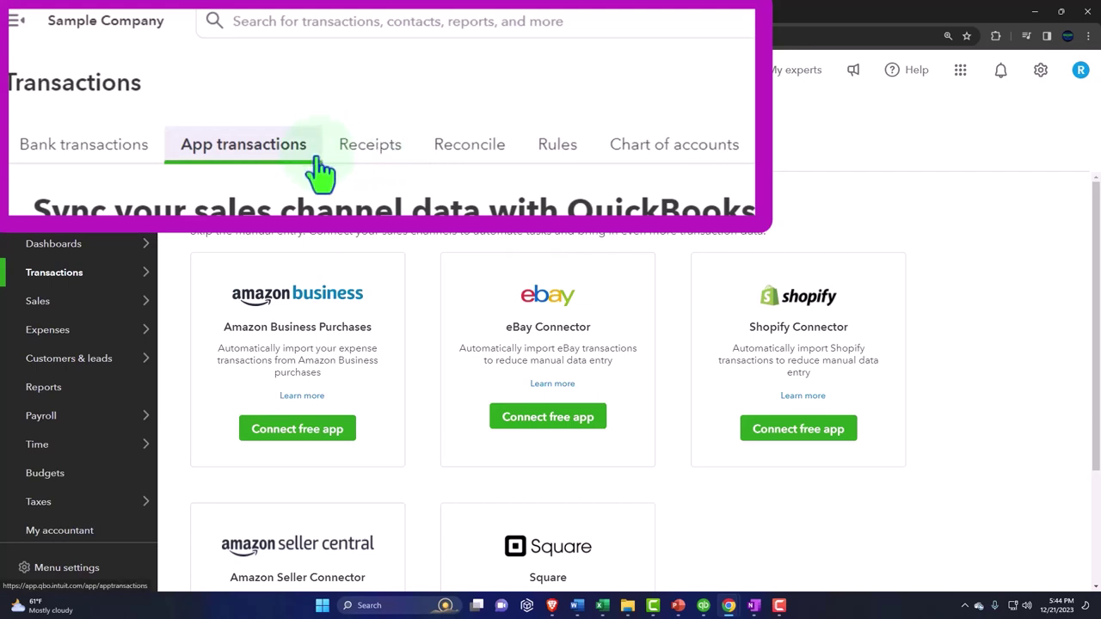
click(367, 164)
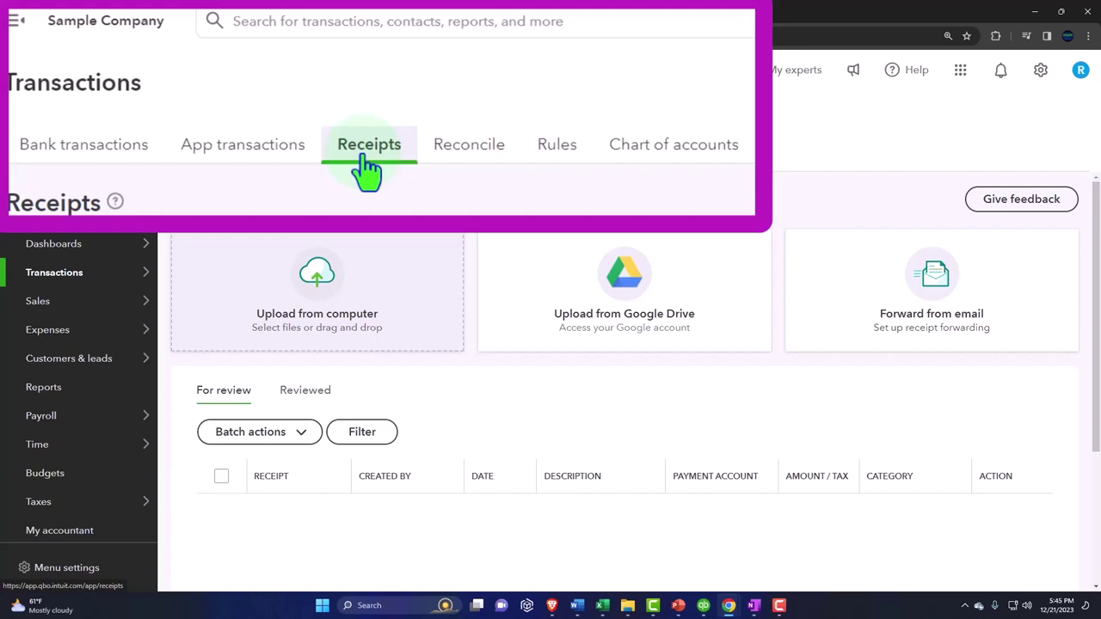
click(490, 170)
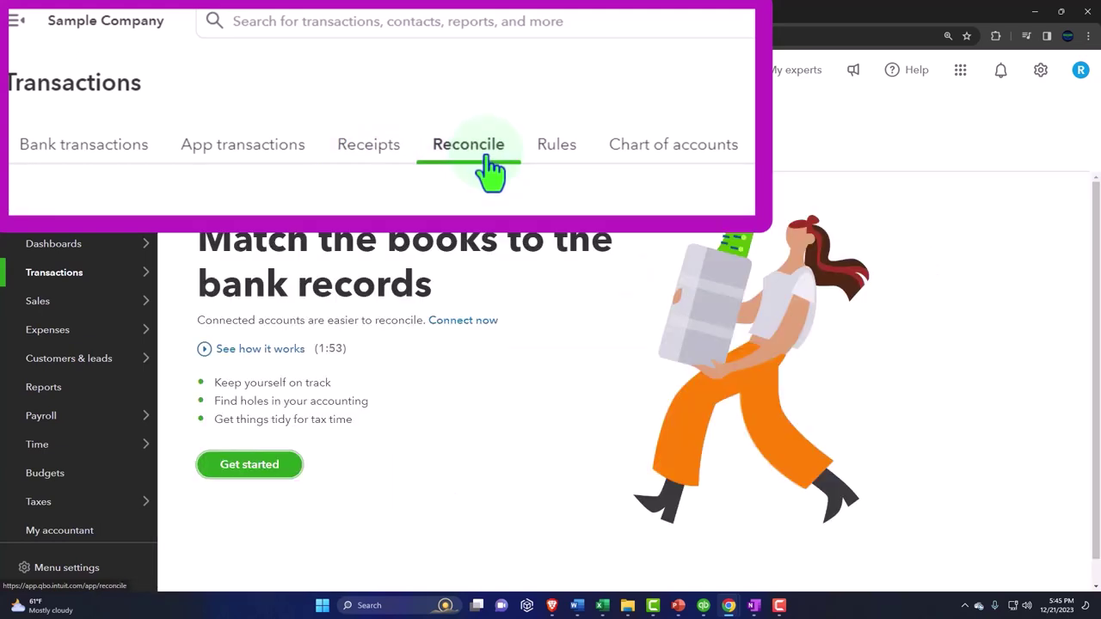